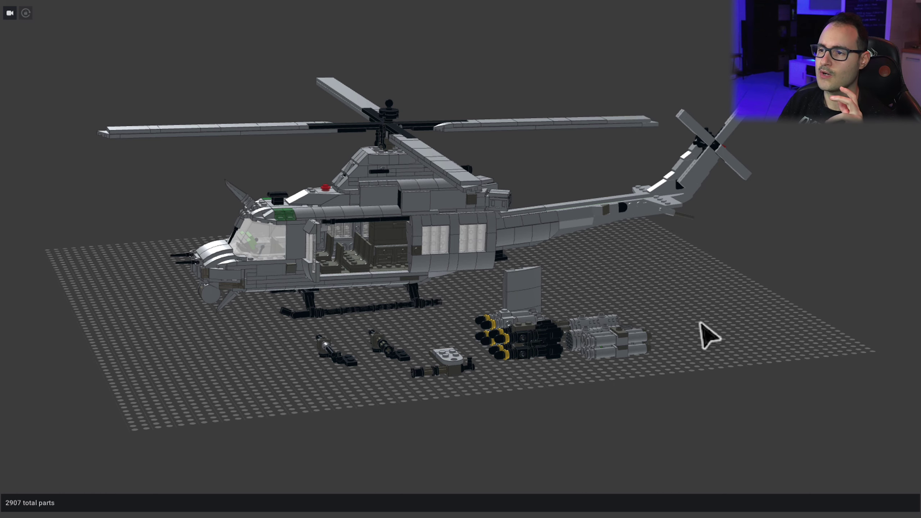
left_click_drag(700, 319, 709, 323)
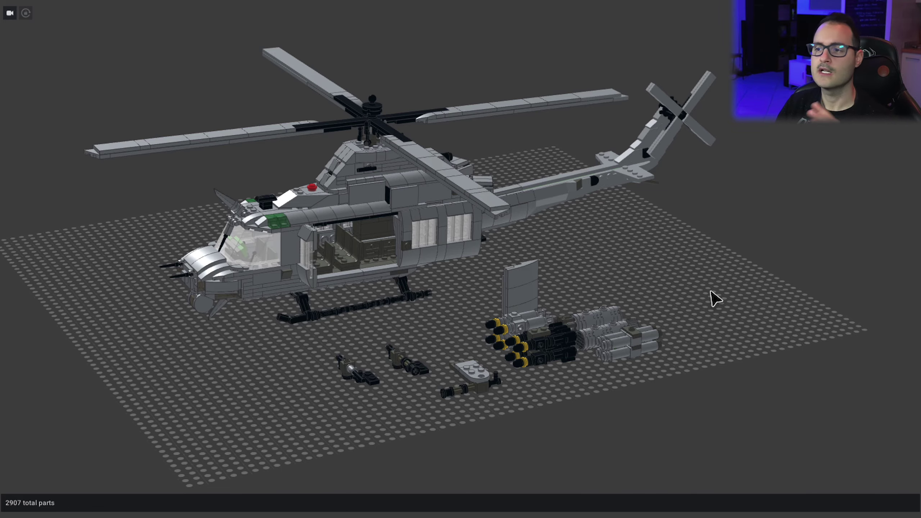
scroll(644, 279, "up", 10)
scroll(631, 317, "down", 3)
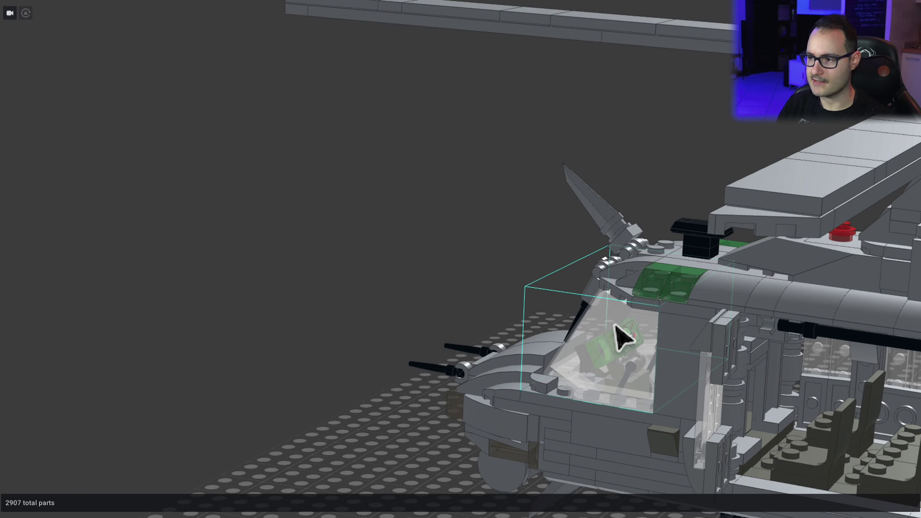
scroll(556, 319, "down", 6)
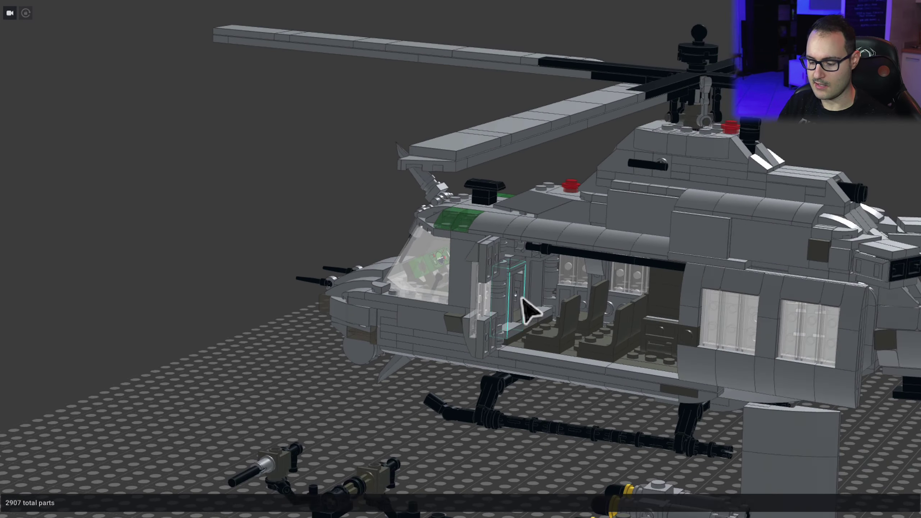
scroll(526, 308, "down", 10)
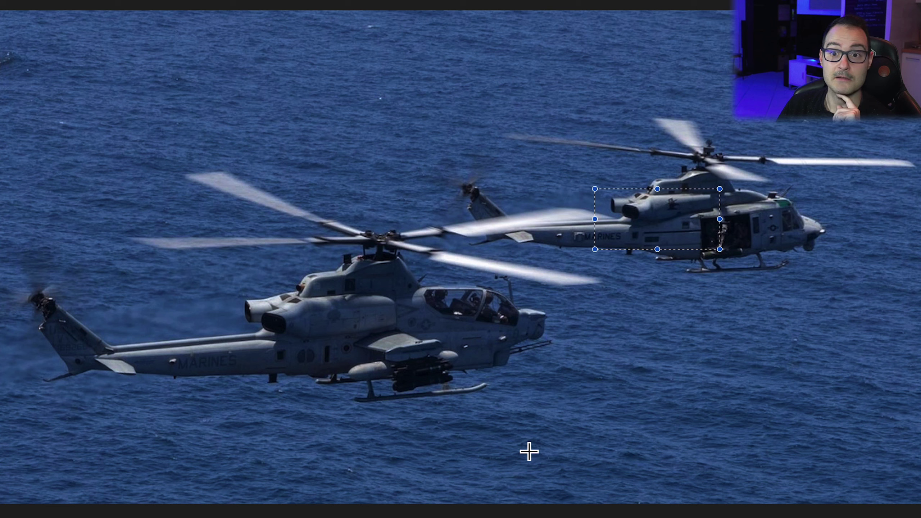
Step: Mark the main rotor area of each helicopter in the reference photo, and clear the marking
left_click_drag(229, 139, 429, 303)
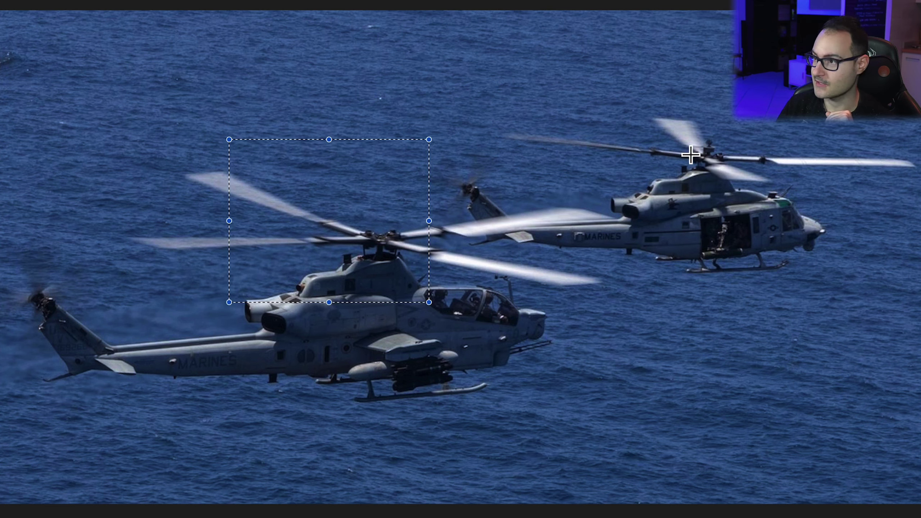
left_click_drag(636, 119, 742, 212)
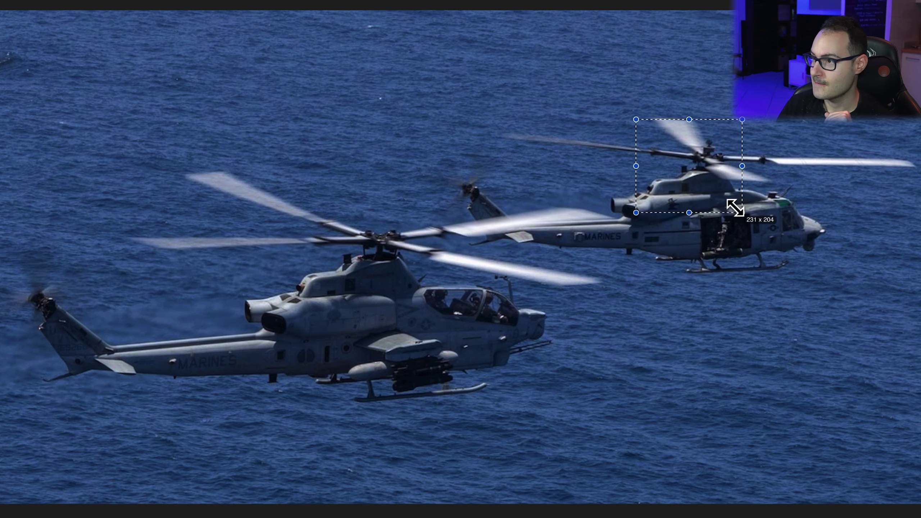
key("Escape")
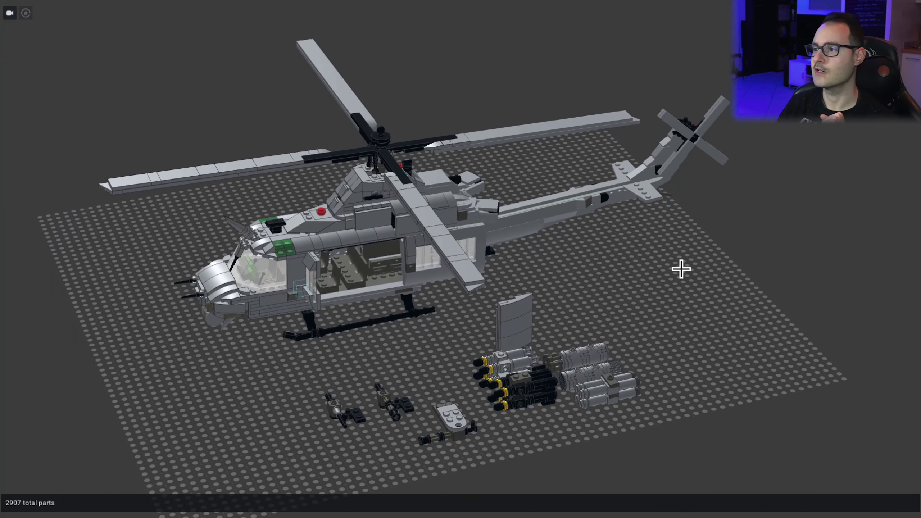
Step: Select the loose machine guns, missiles and rocket pods near the baseplate's front edge, and clear the selection
scroll(689, 291, "up", 5)
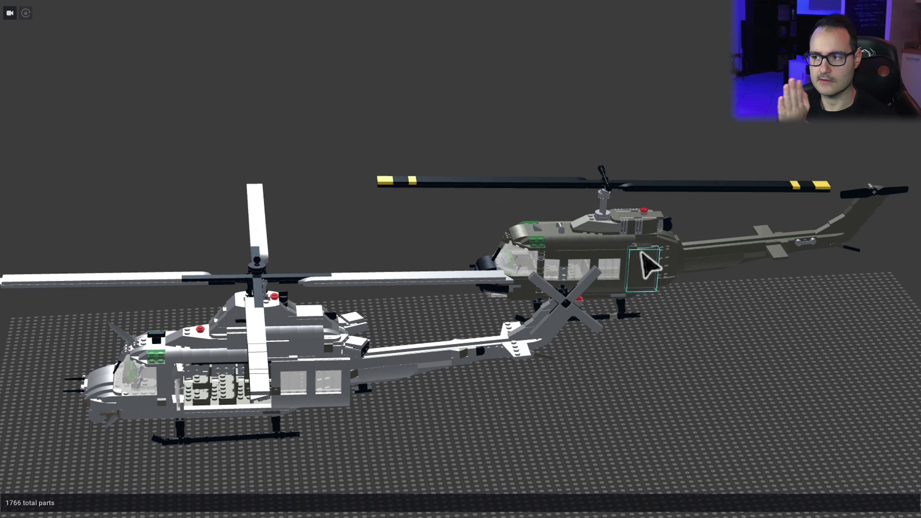
scroll(740, 309, "up", 2)
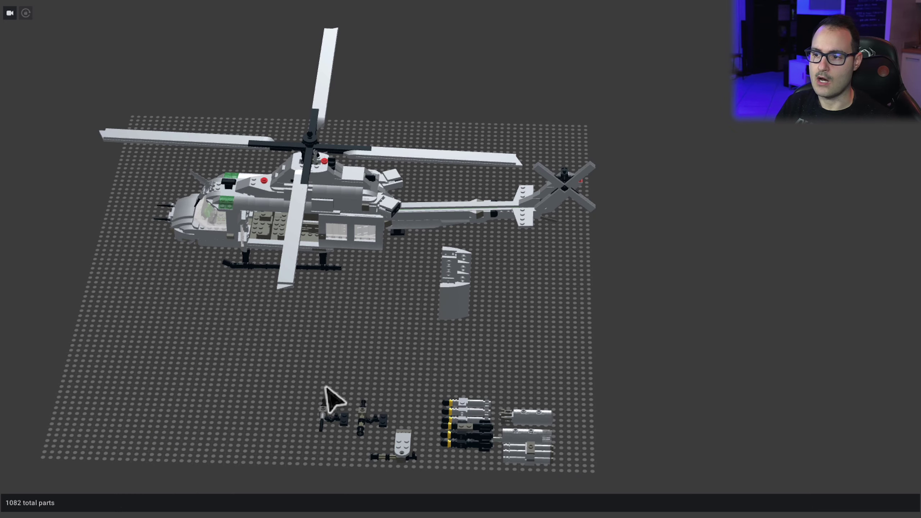
left_click_drag(280, 364, 597, 493)
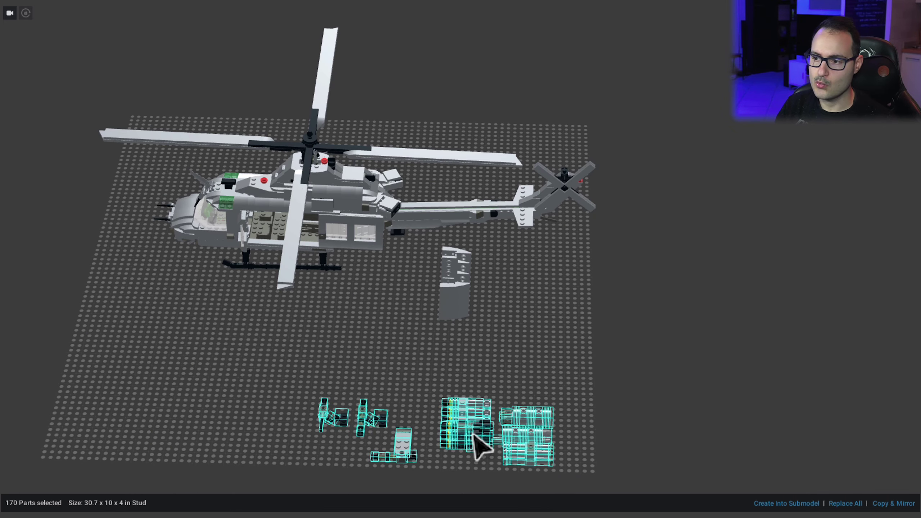
left_click_drag(477, 438, 468, 380)
scroll(264, 313, "up", 2)
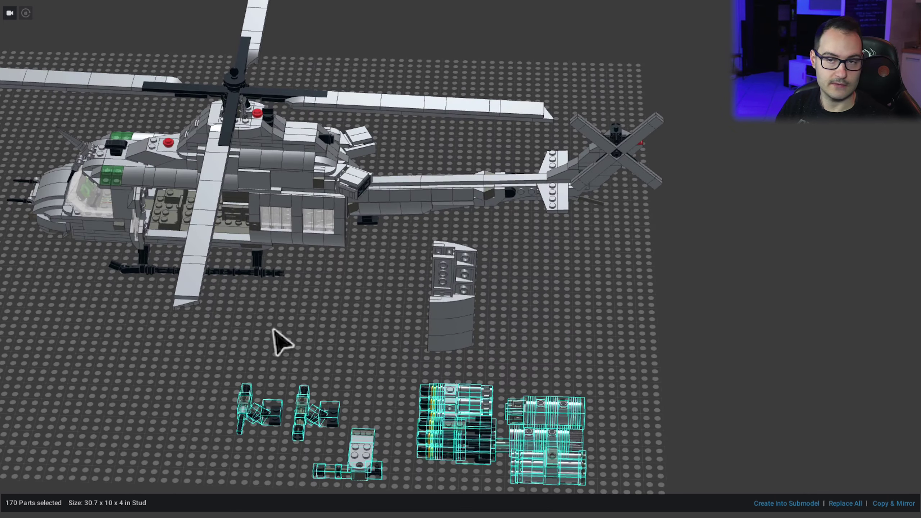
left_click(276, 332)
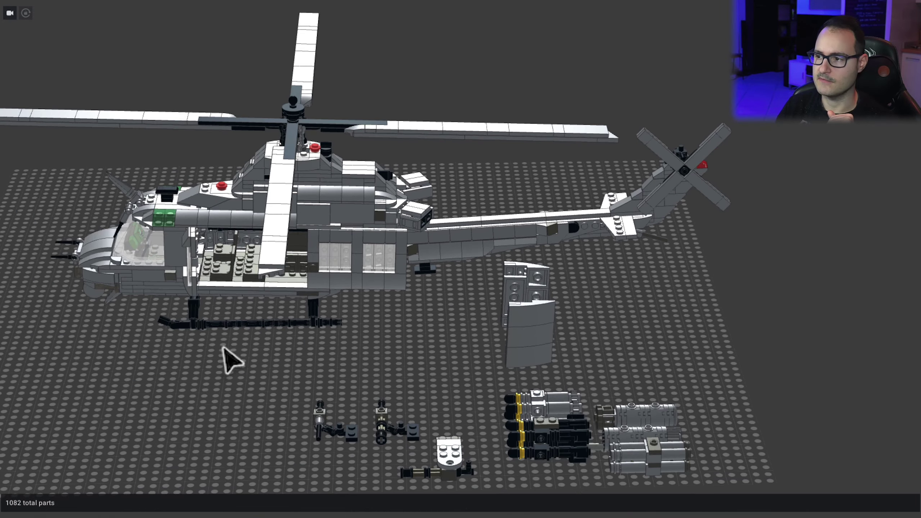
Step: Inspect the loose guns, missiles and rocket pods on the baseplate up close
scroll(260, 364, "up", 2)
scroll(545, 428, "down", 2)
scroll(528, 362, "up", 4)
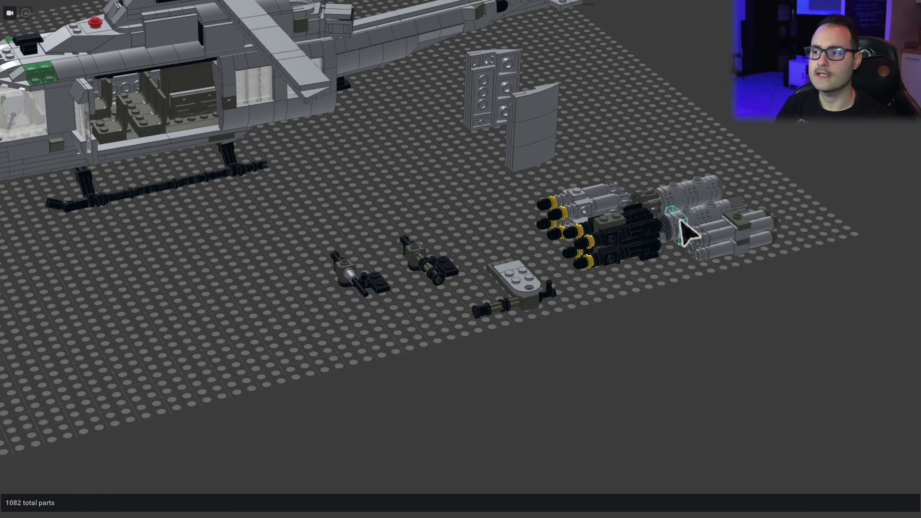
left_click_drag(777, 241, 569, 232)
scroll(569, 232, "down", 2)
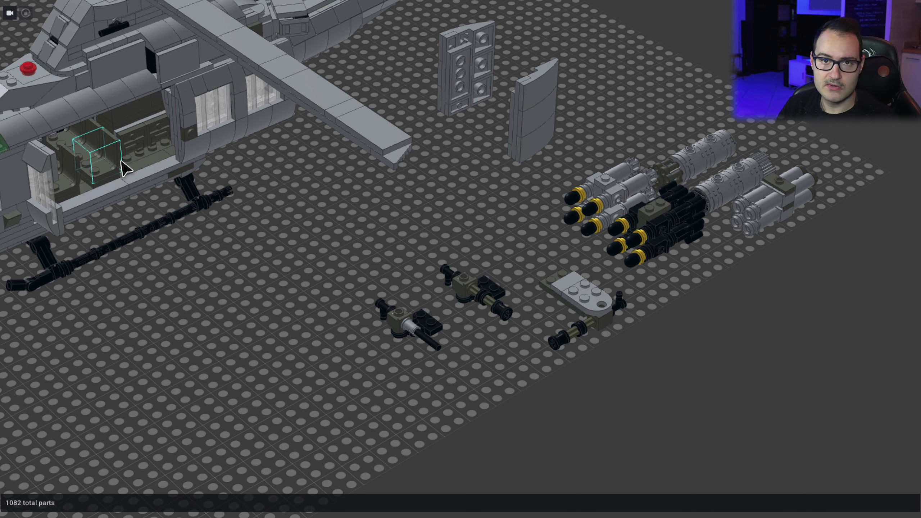
Step: Inspect the helicopter's fuselage from both sides, including the curved rear side panel and the underside beneath it
scroll(125, 171, "down", 3)
left_click_drag(473, 295, 473, 189)
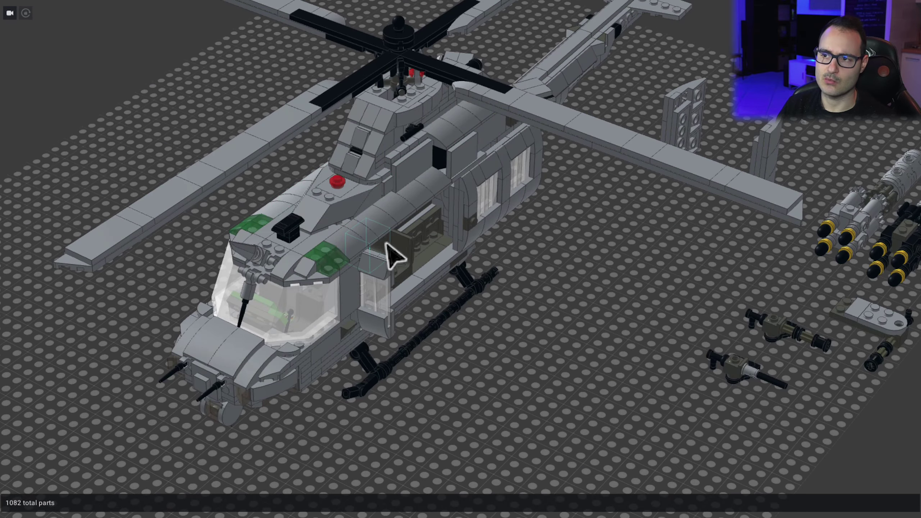
left_click_drag(394, 256, 551, 314)
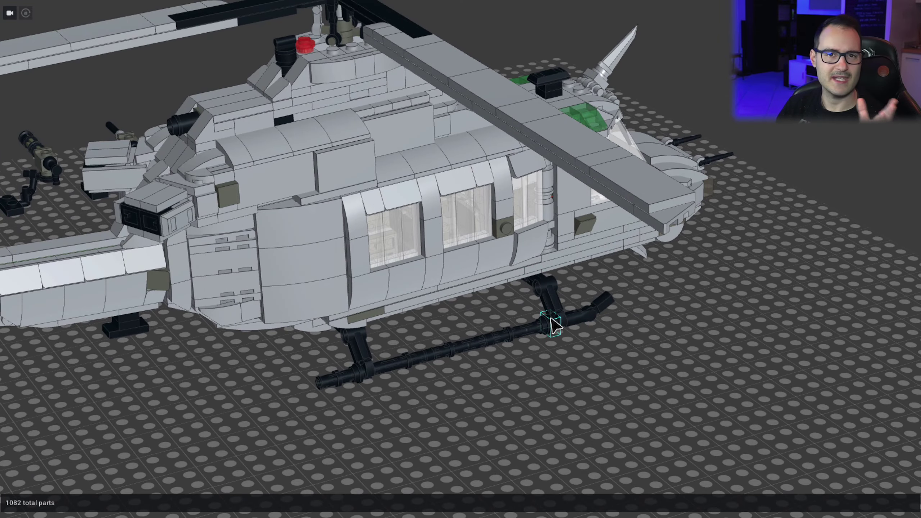
scroll(552, 325, "down", 5)
left_click_drag(265, 255, 391, 303)
scroll(450, 291, "down", 4)
scroll(378, 291, "up", 4)
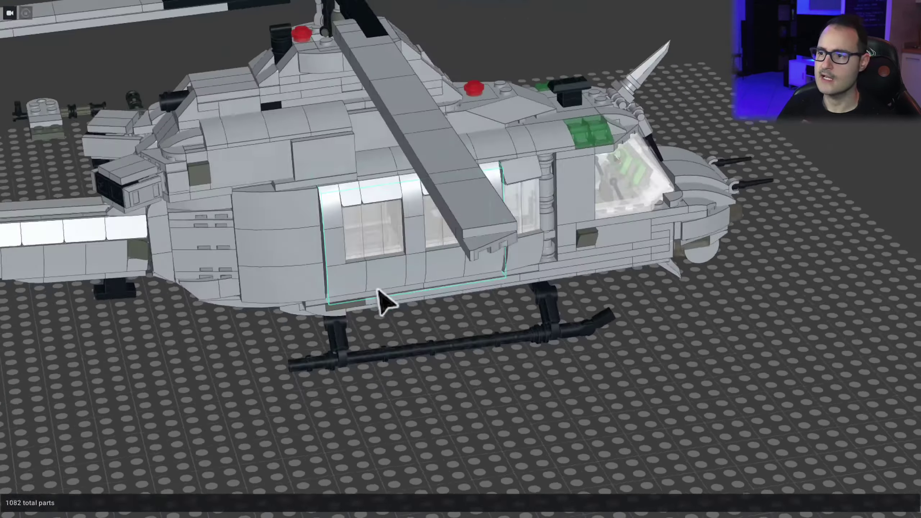
scroll(378, 290, "up", 5)
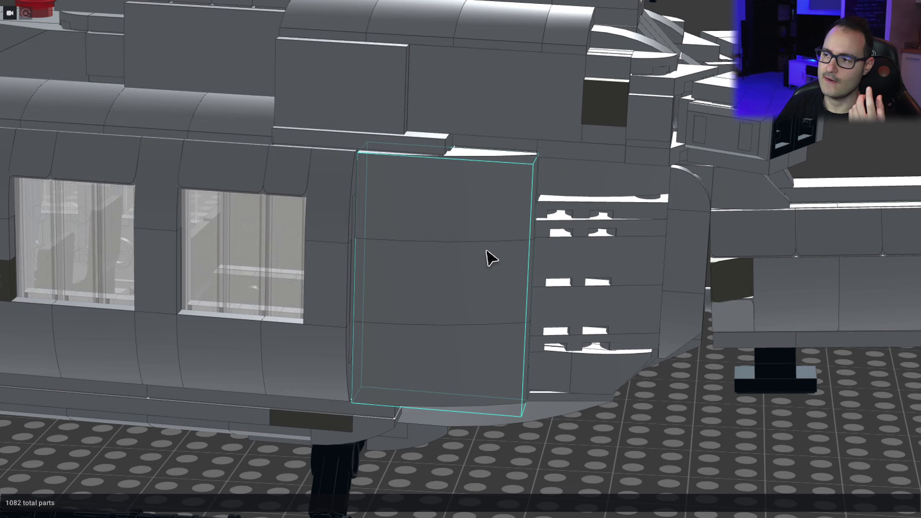
left_click_drag(492, 258, 544, 68)
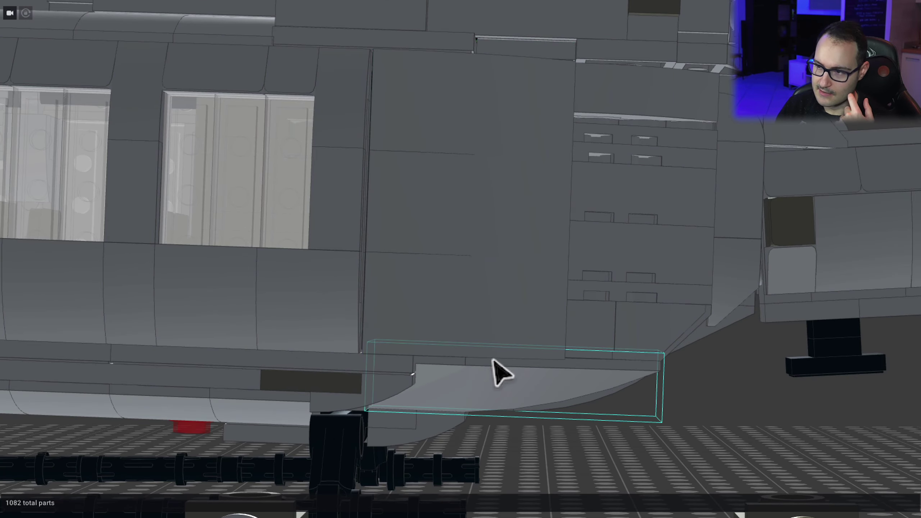
left_click_drag(495, 372, 518, 222)
left_click_drag(458, 127, 463, 319)
scroll(457, 311, "down", 3)
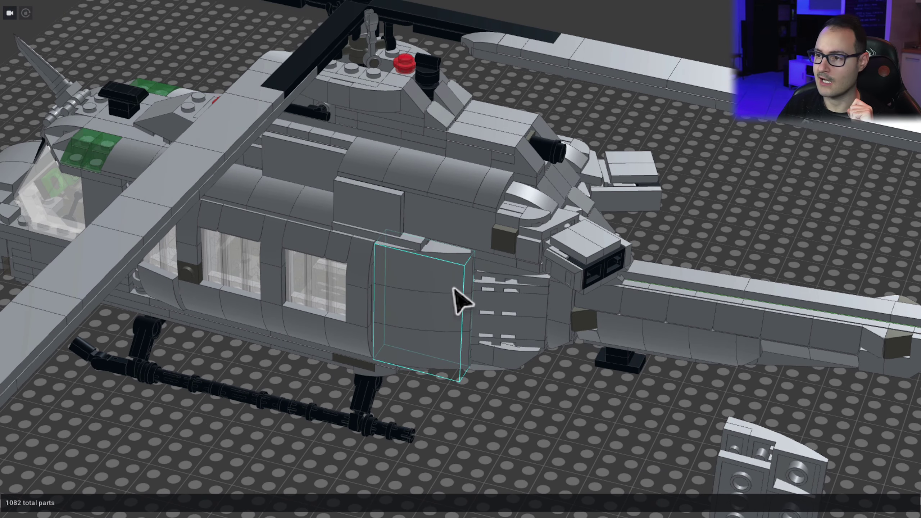
Step: Detach the curved side panel behind the cabin windows and place it on the baseplate beside the helicopter
left_click_drag(460, 301, 573, 429)
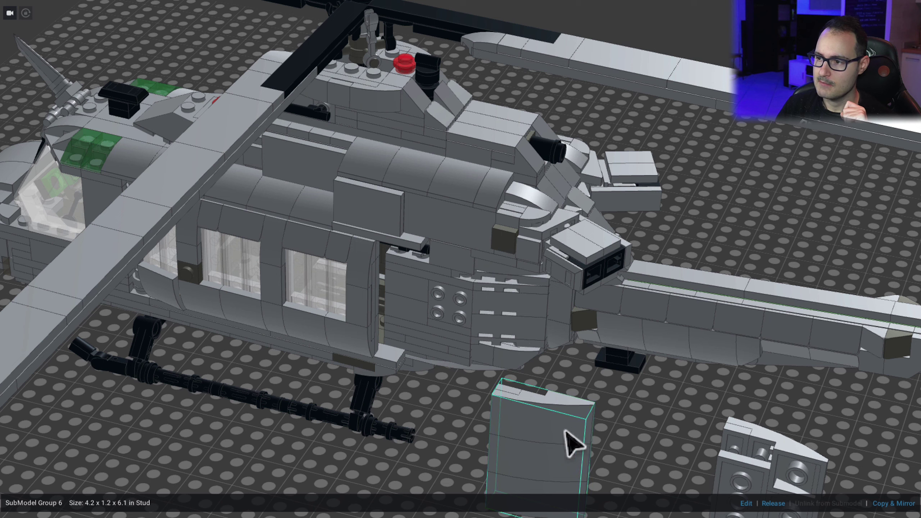
key("ctrl+z")
scroll(460, 308, "down", 2)
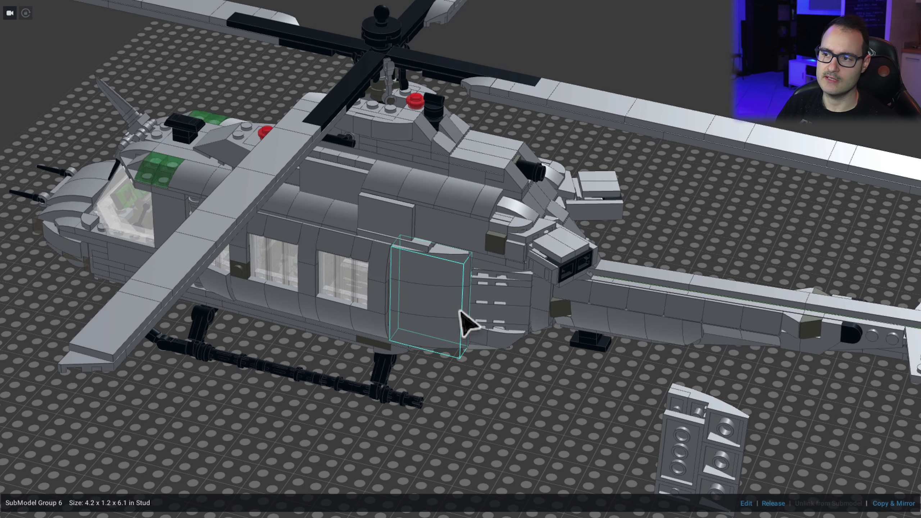
left_click_drag(438, 289, 539, 448)
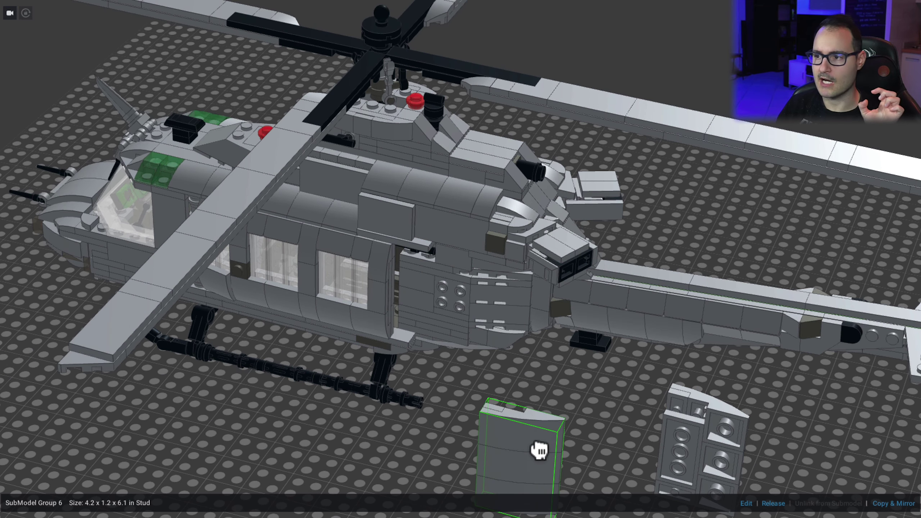
Step: Seat two pilot minifigures side by side in the open cockpit behind the instrument panel
left_click_drag(303, 271, 377, 274)
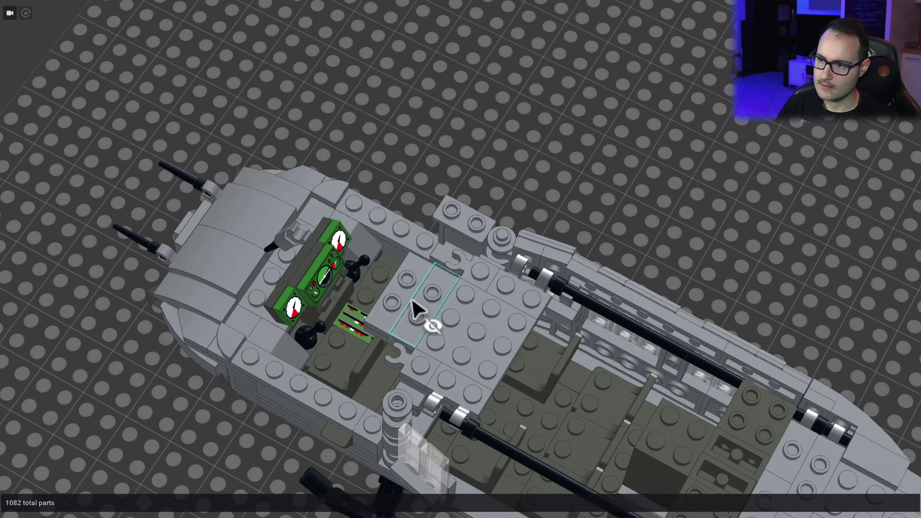
scroll(417, 309, "up", 5)
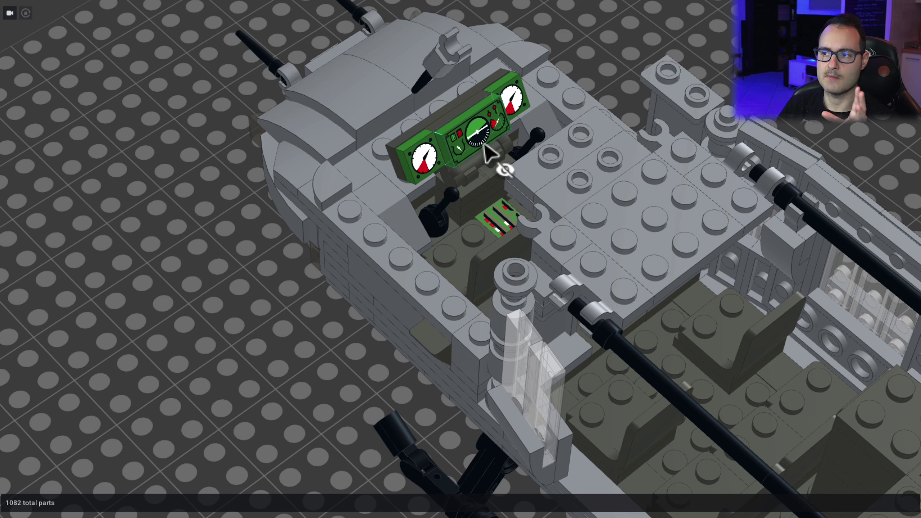
scroll(450, 180, "down", 1)
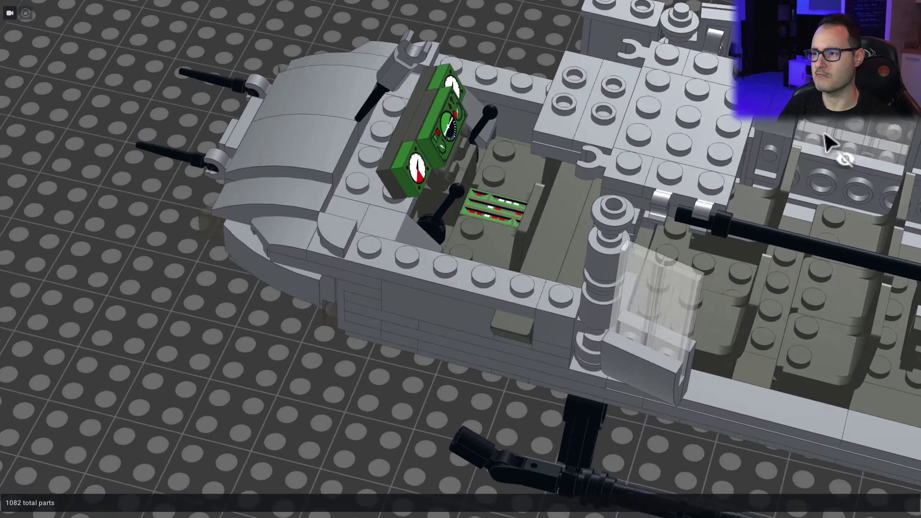
scroll(489, 239, "up", 3)
scroll(488, 234, "down", 2)
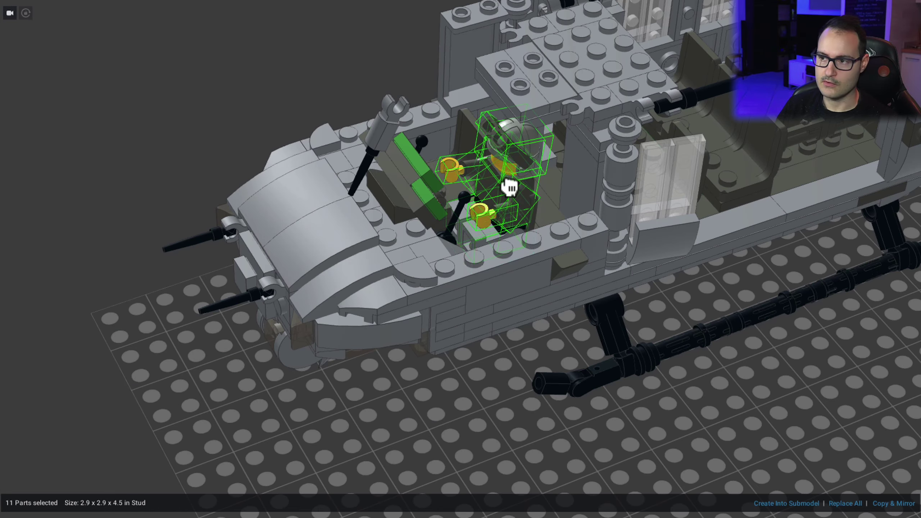
scroll(510, 187, "down", 2)
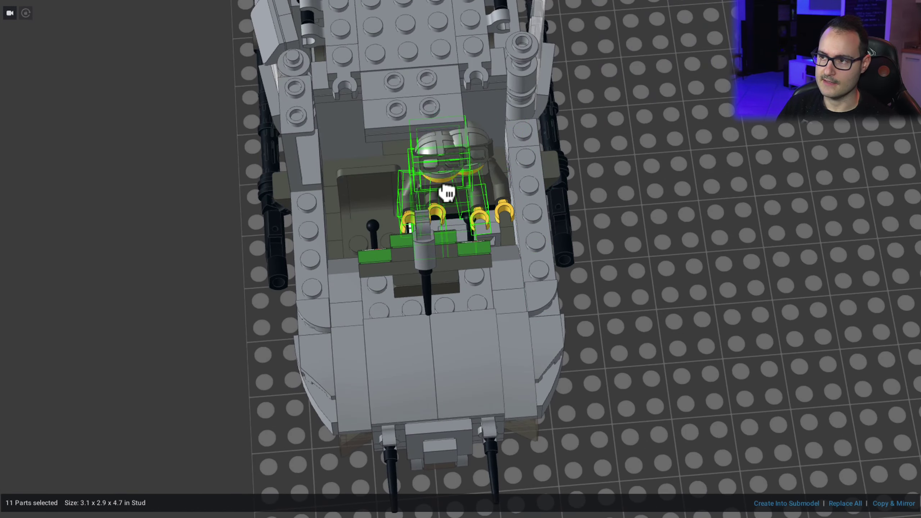
left_click_drag(445, 196, 427, 206)
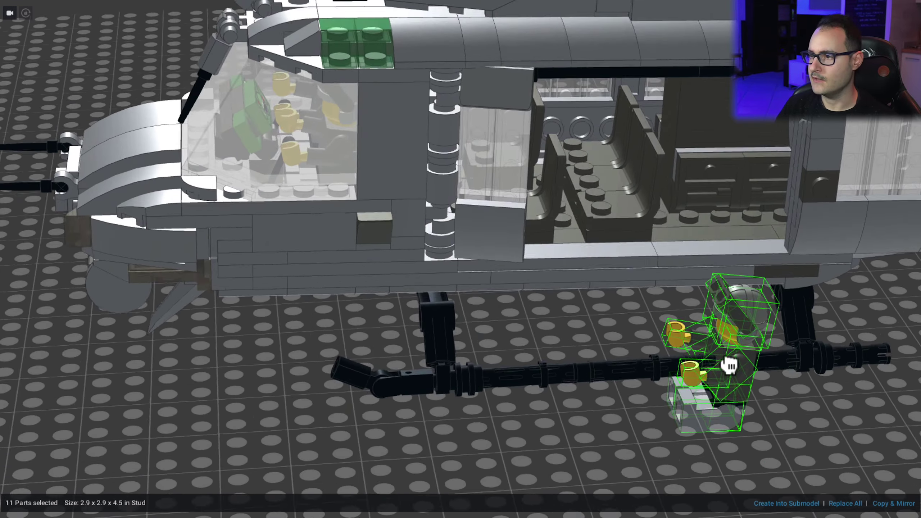
Step: Seat two minifigures on the cabin seats behind the open side door
left_click_drag(724, 366, 531, 161)
left_click(603, 360)
scroll(602, 360, "down", 5)
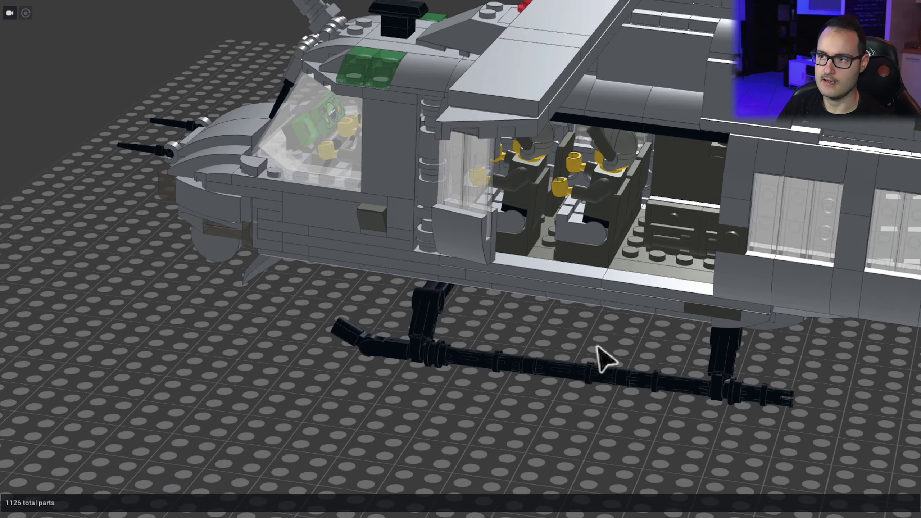
scroll(588, 276, "up", 3)
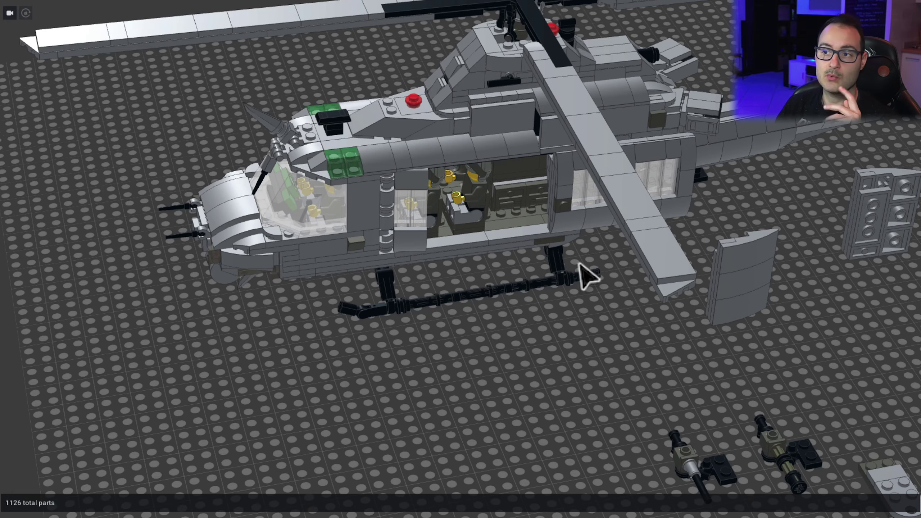
left_click_drag(588, 275, 488, 241)
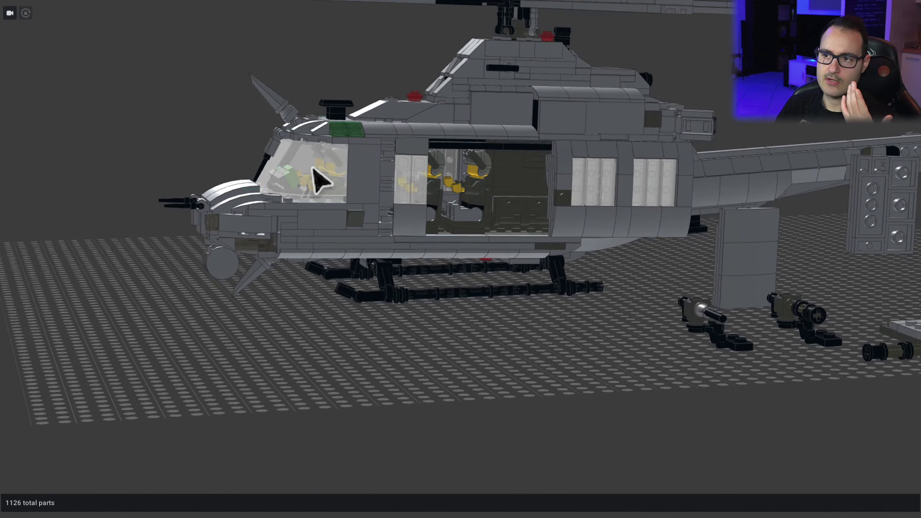
Step: Rotate the camera turret under the helicopter's nose to about 324 degrees
scroll(320, 180, "down", 2)
left_click(199, 243)
left_click_drag(203, 247, 508, 287)
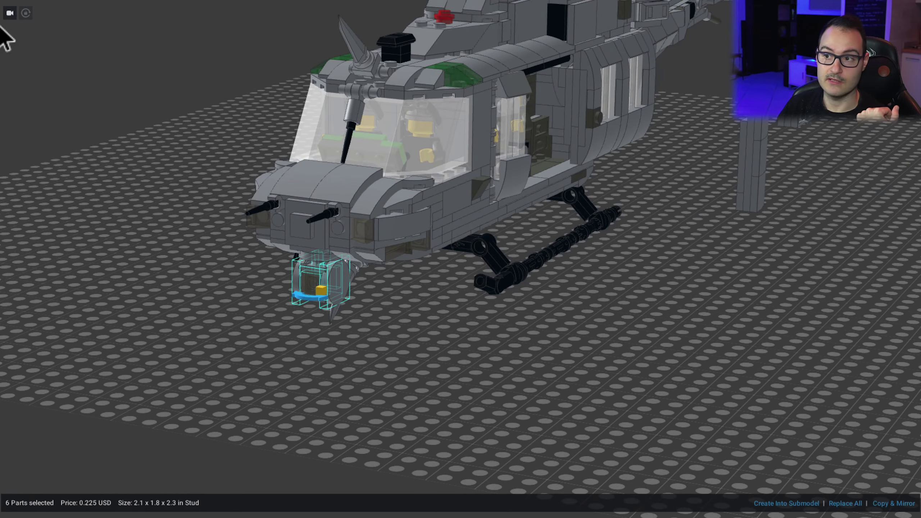
scroll(279, 284, "up", 5)
left_click_drag(298, 322, 288, 236)
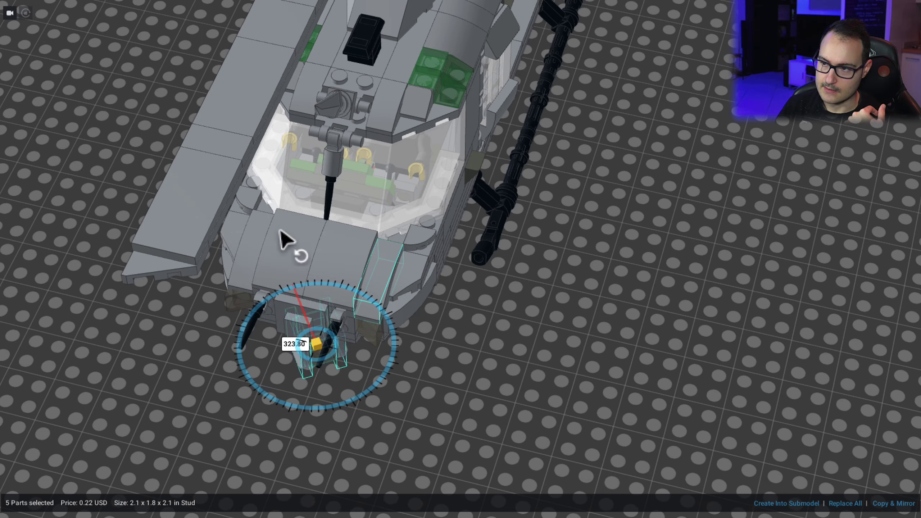
left_click(712, 323)
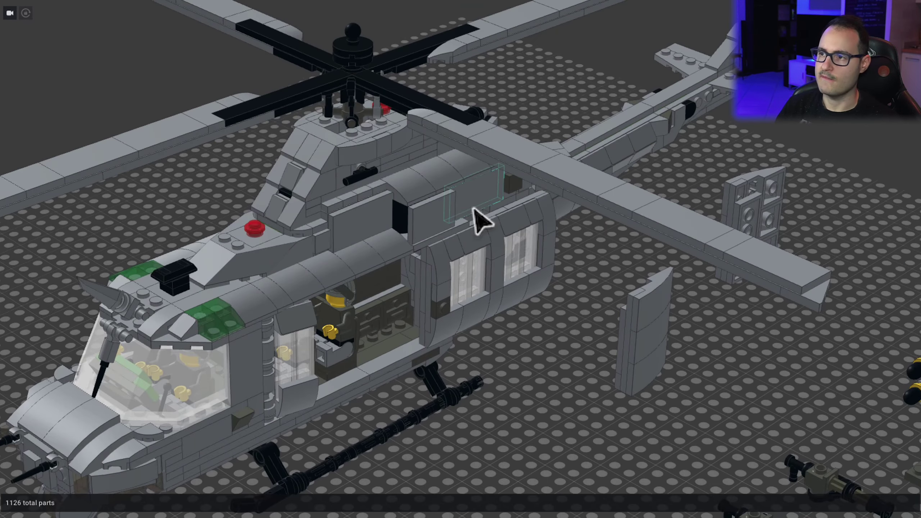
Step: Examine the rotor mast, engine housing, tail and overall profile of the helicopter from both sides
scroll(303, 243, "down", 3)
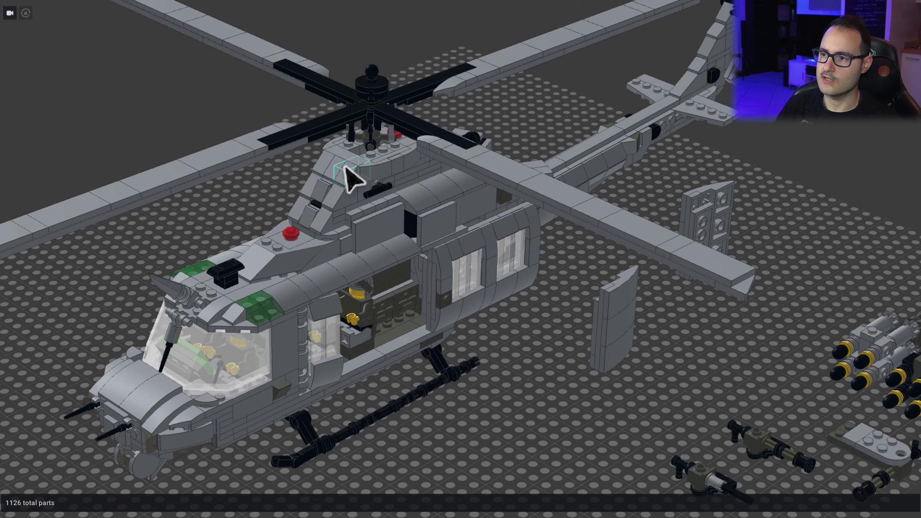
scroll(401, 240, "up", 4)
mouse_move(404, 253)
left_mouse_down()
mouse_move(444, 264)
mouse_move(409, 247)
left_mouse_up()
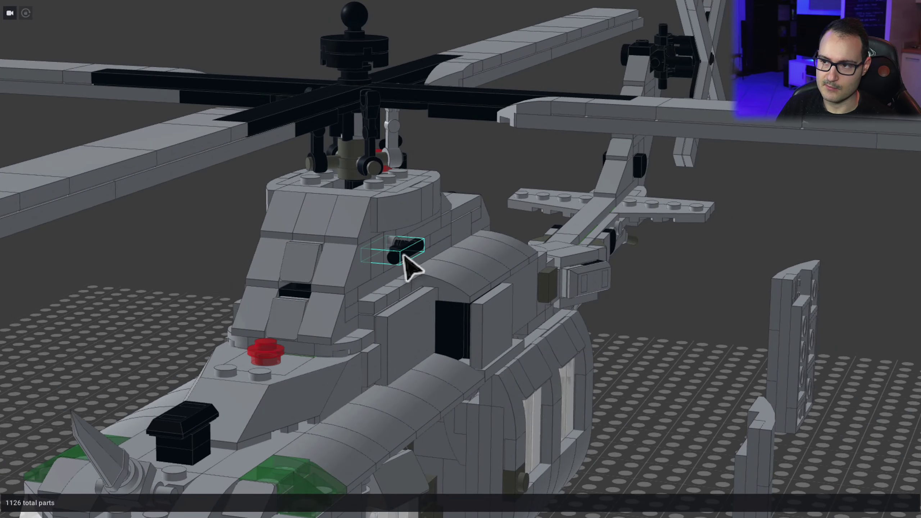
left_click_drag(303, 304, 381, 298)
scroll(374, 350, "down", 5)
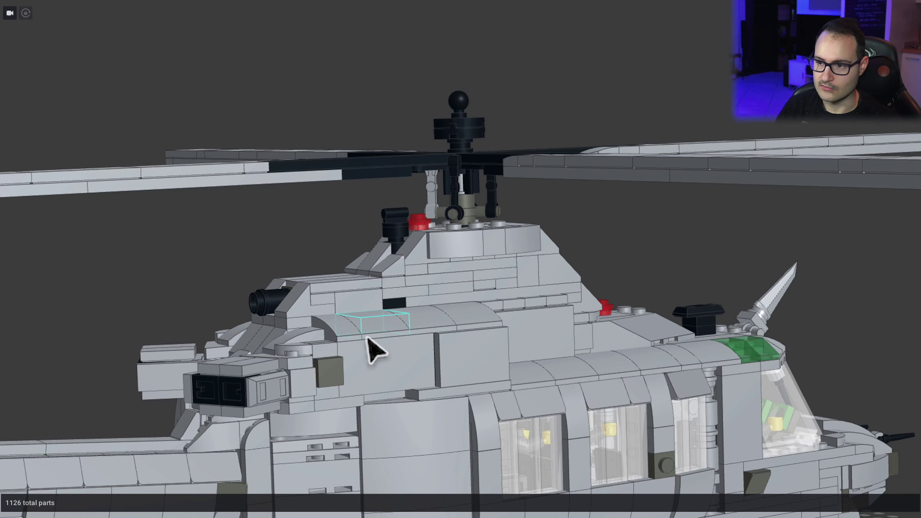
scroll(471, 319, "down", 3)
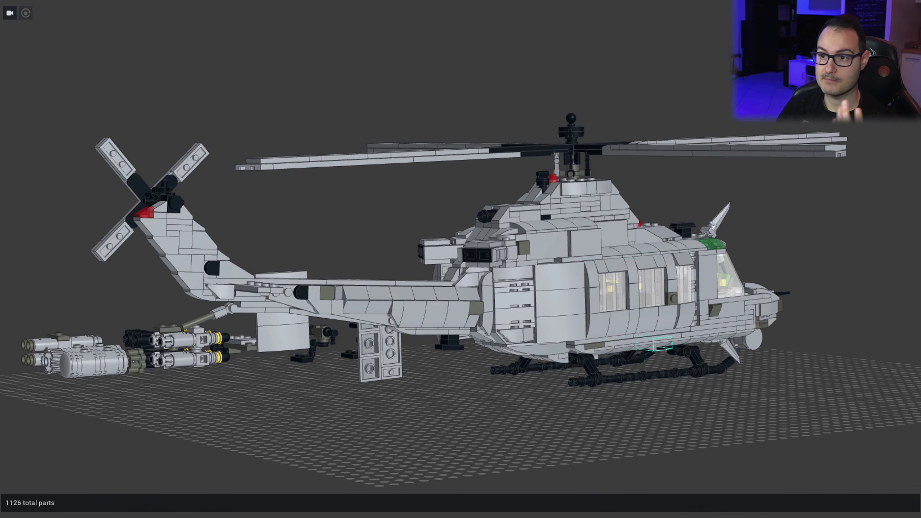
left_click_drag(657, 345, 520, 154)
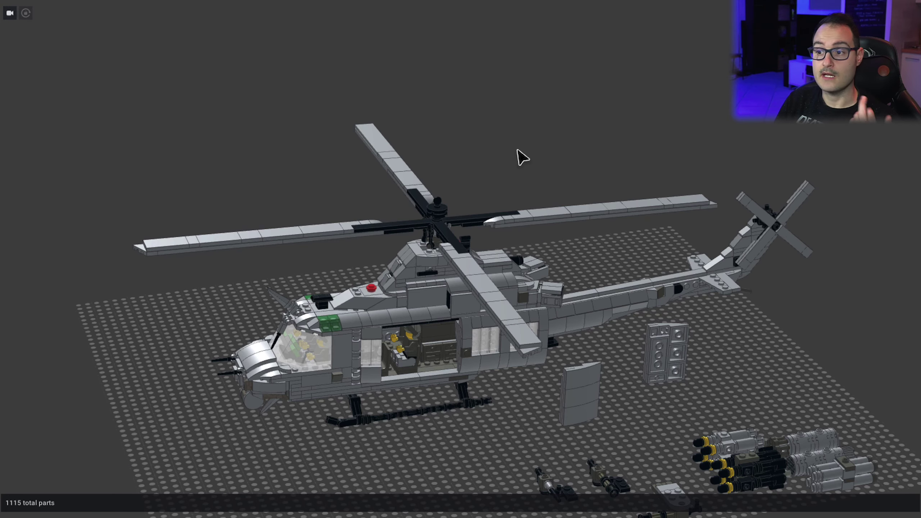
scroll(526, 165, "up", 1)
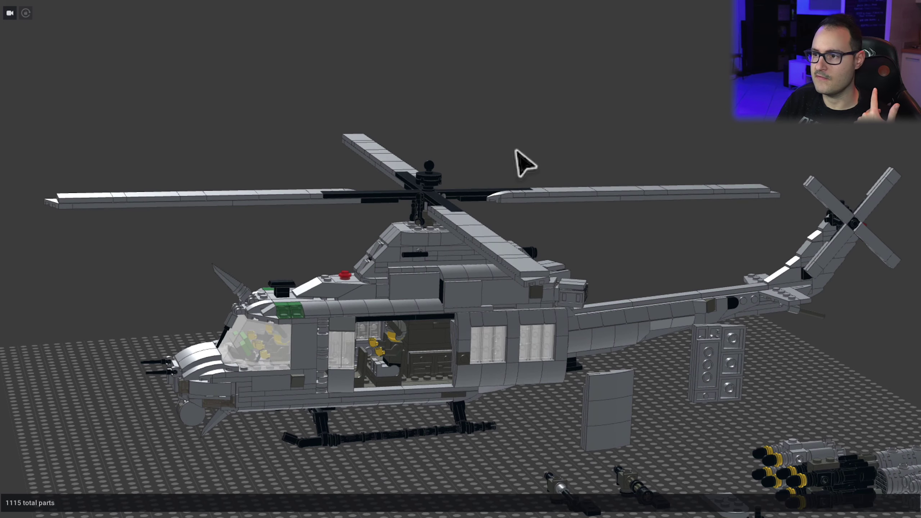
Step: Select the four-blade main rotor submodel and rotate it around its mast above the engine housing
left_click(438, 201)
left_click_drag(483, 330, 434, 160)
scroll(439, 163, "up", 4)
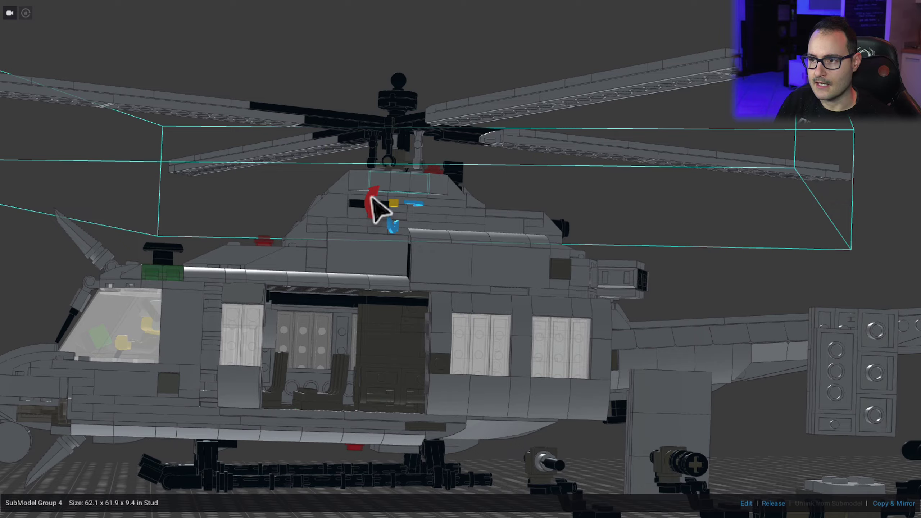
left_click_drag(373, 199, 325, 216)
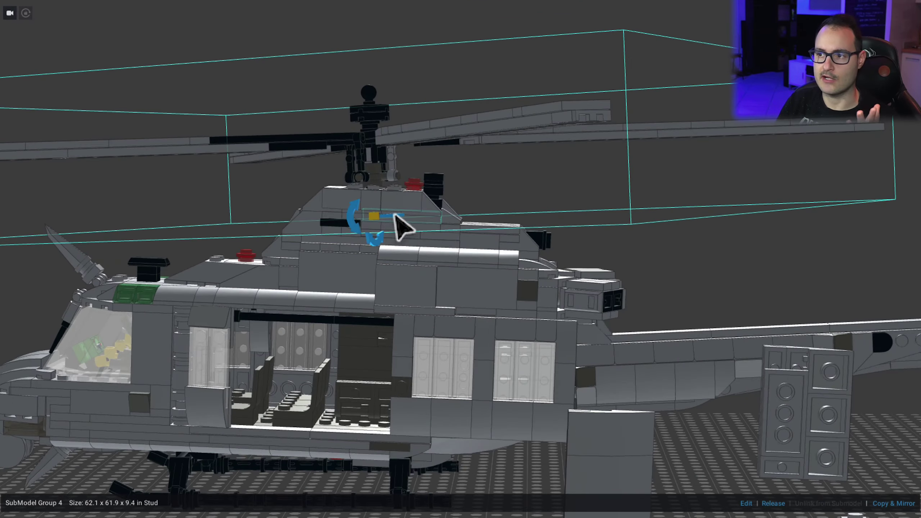
left_click_drag(538, 247, 533, 287)
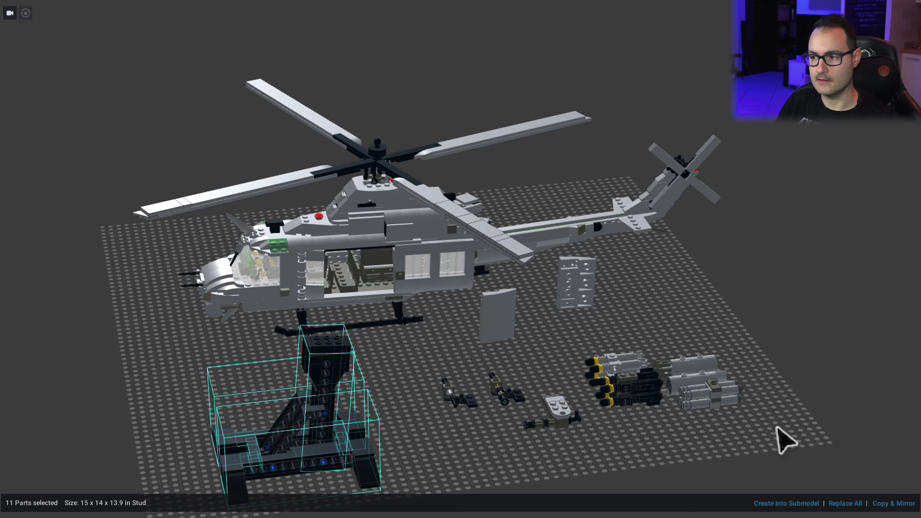
Step: Examine the black display stand on the baseplate beside the helicopter from several angles
scroll(251, 322, "up", 5)
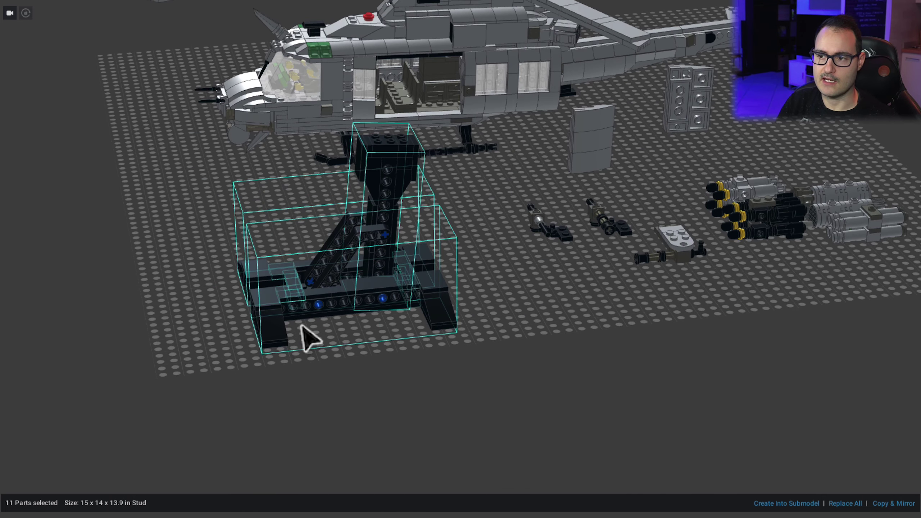
scroll(357, 363, "up", 2)
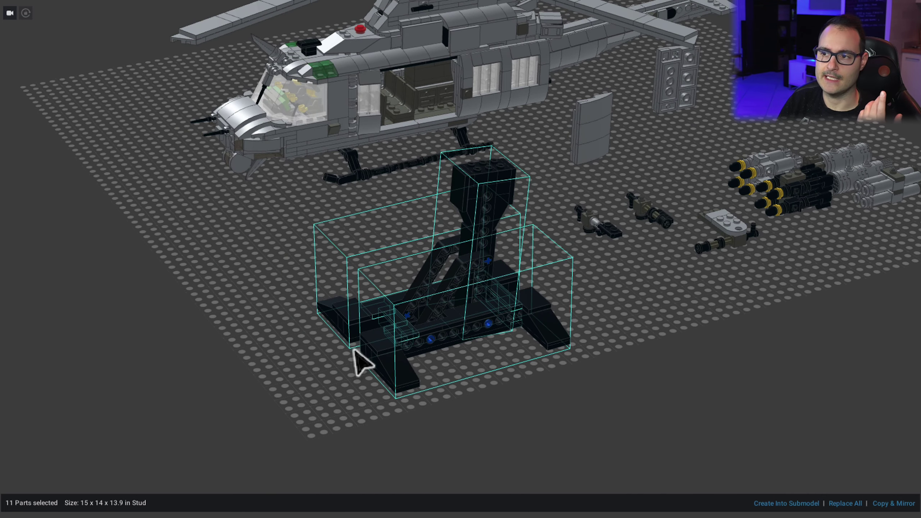
left_click(630, 331)
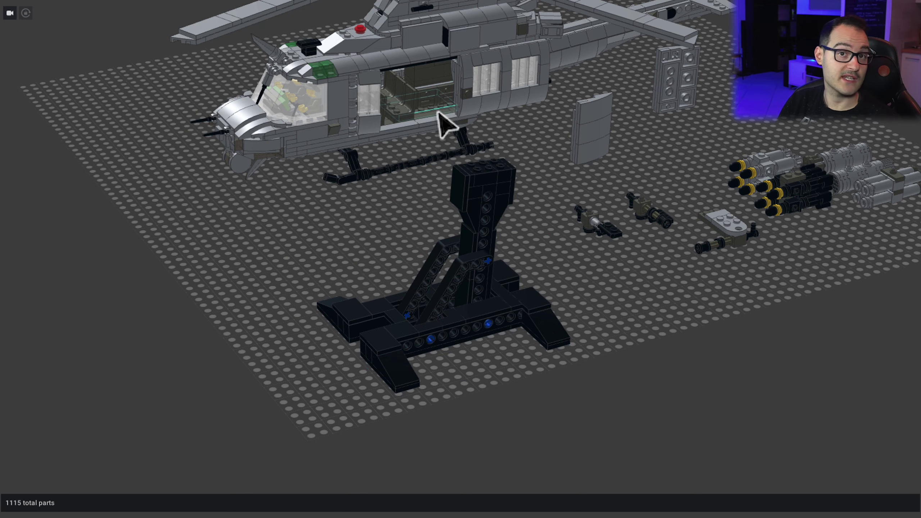
scroll(439, 117, "down", 2)
scroll(439, 125, "up", 1)
left_click_drag(446, 138, 490, 319)
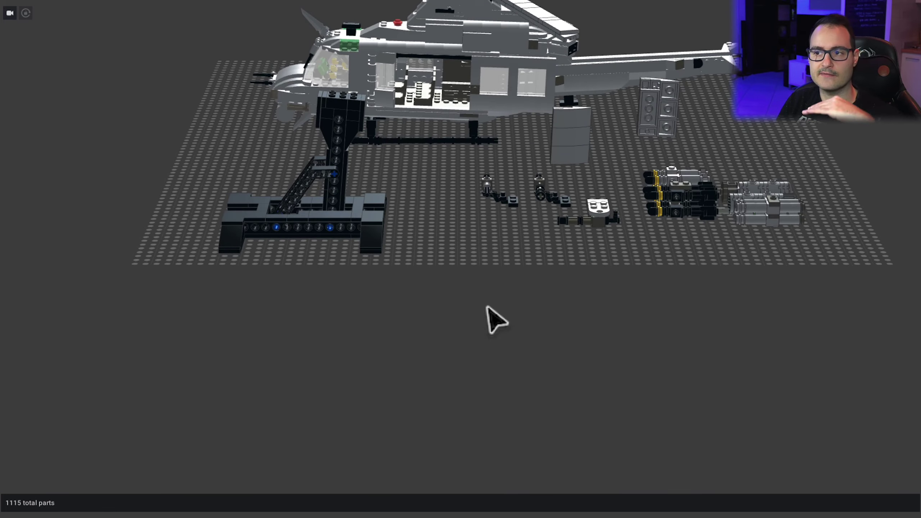
scroll(374, 203, "up", 2)
left_click_drag(374, 204, 370, 227)
scroll(370, 226, "down", 2)
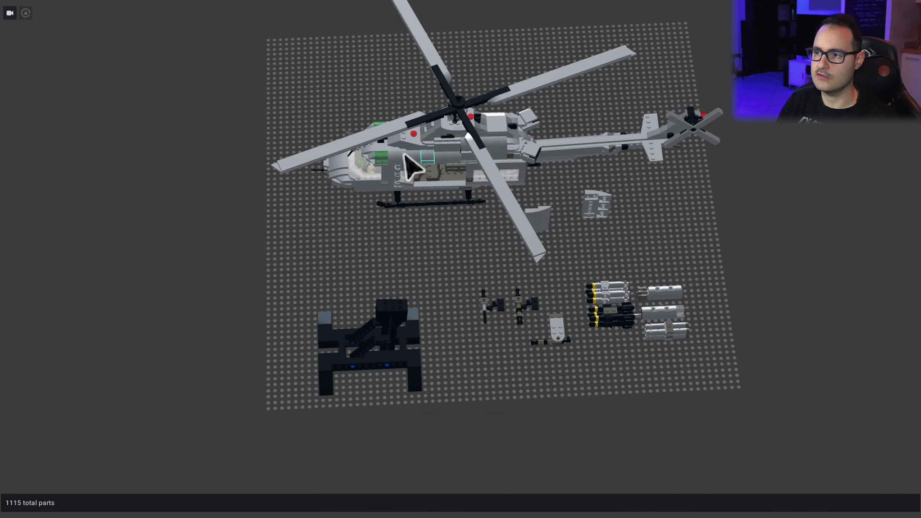
Step: Mount the helicopter on top of the black display stand, with the stand's column under the fuselage
left_click(447, 164)
left_click_drag(449, 153, 449, 305)
left_click(232, 315)
left_click(518, 263)
left_click(192, 421)
left_click_drag(193, 421, 481, 387)
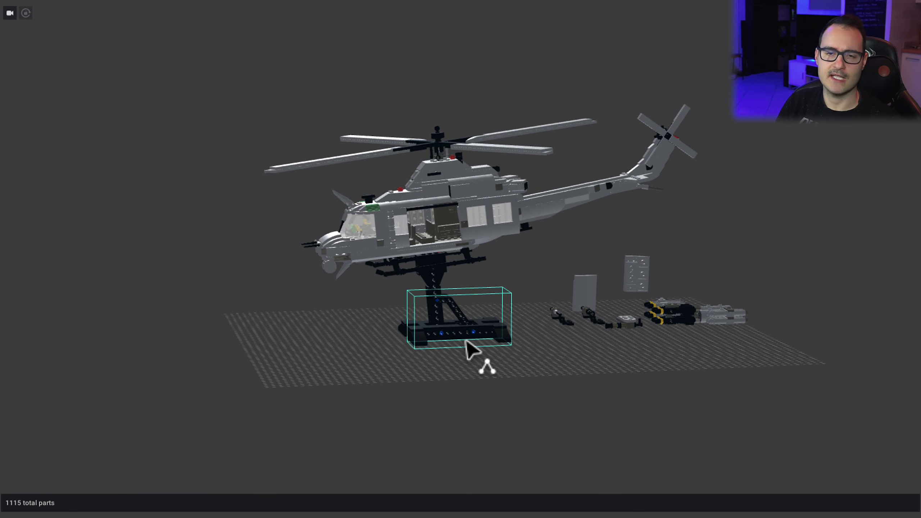
left_click_drag(465, 339, 554, 396)
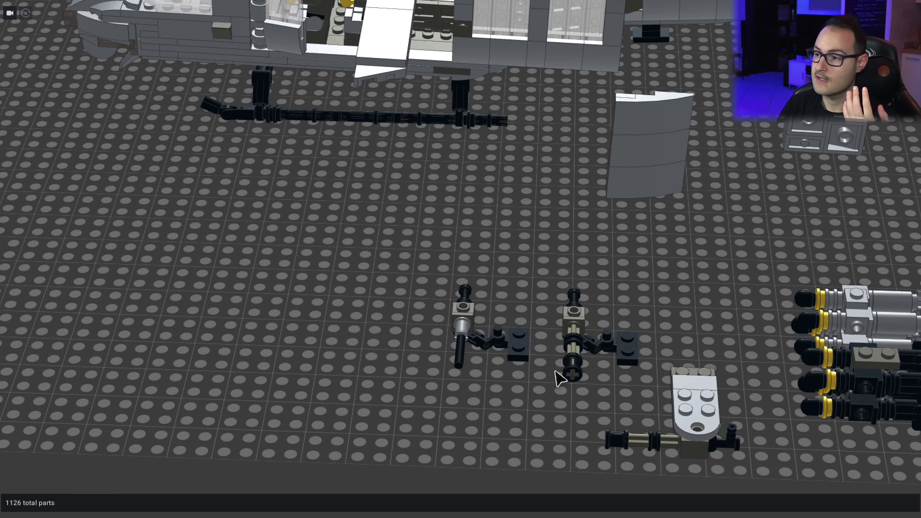
Step: Move the olive multi-barrel door gun from the loose weapons to the baseplate beside the landing skid
scroll(560, 379, "down", 5)
scroll(510, 288, "up", 6)
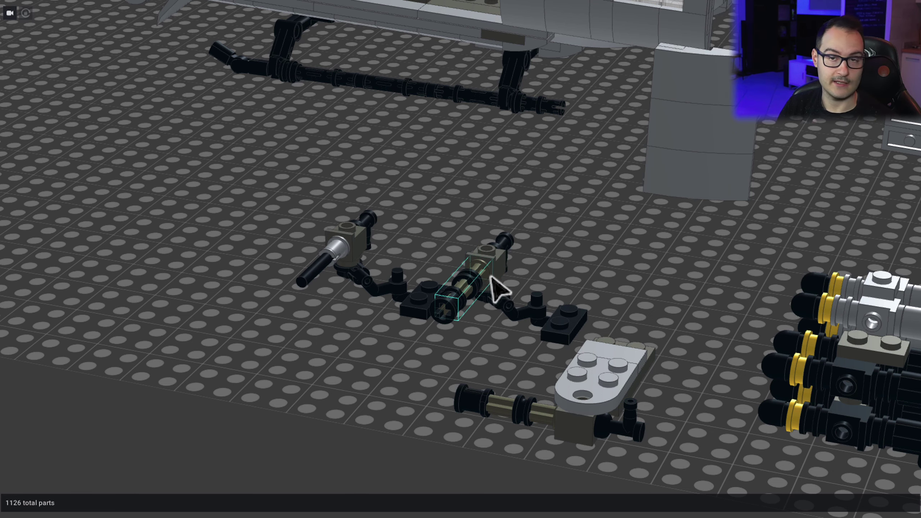
scroll(499, 296, "down", 2)
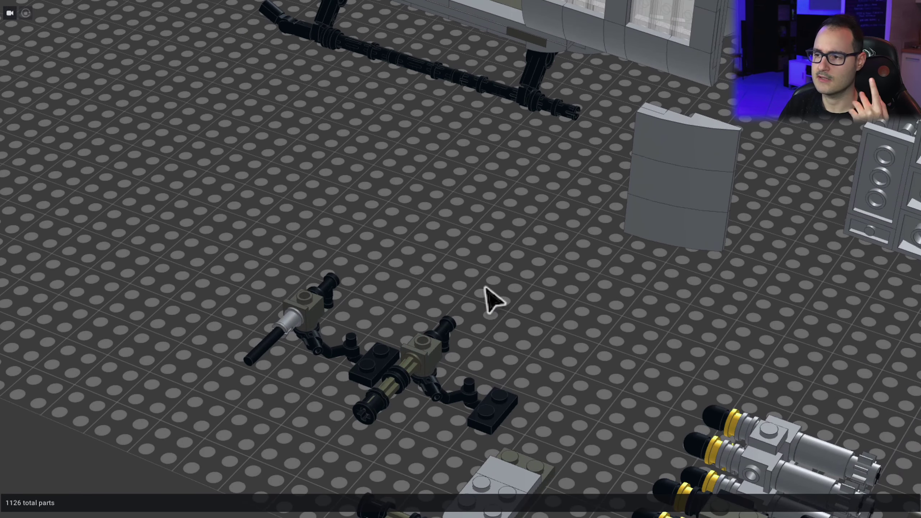
left_click_drag(483, 422, 415, 252)
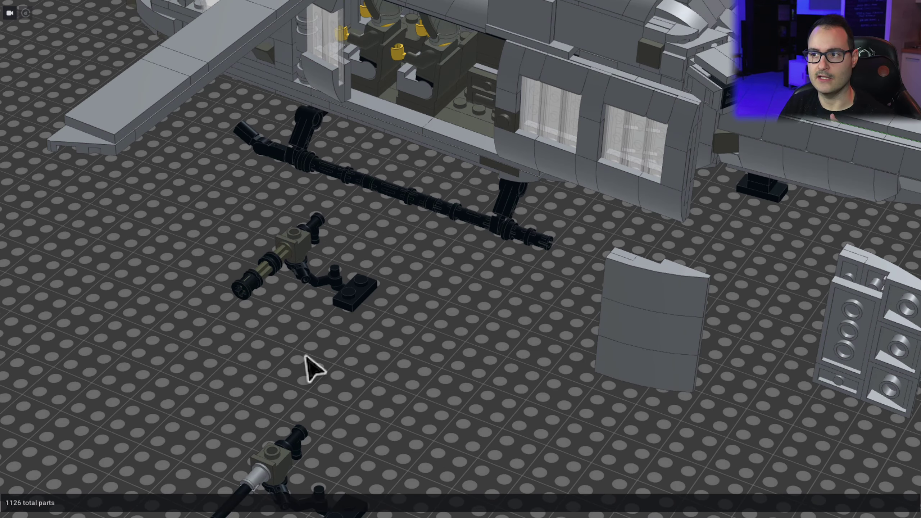
left_click_drag(306, 356, 588, 386)
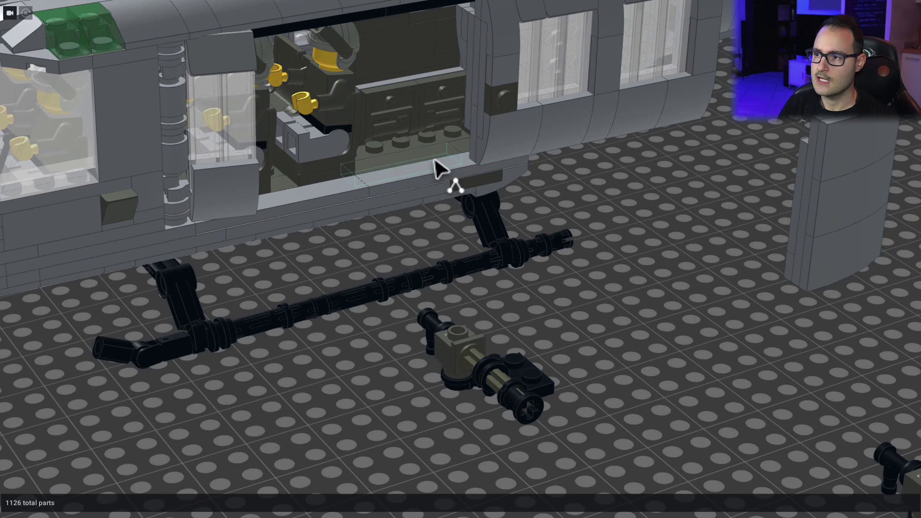
scroll(524, 119, "down", 5)
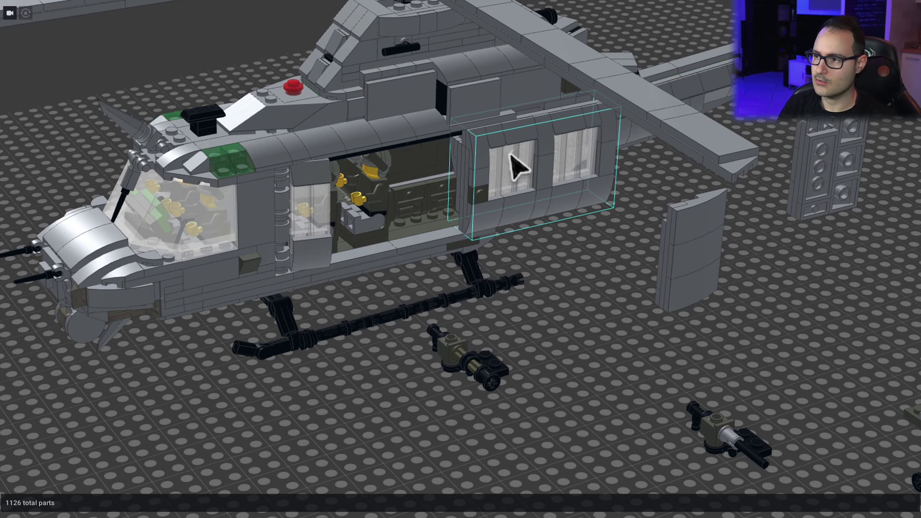
Step: Remove the windowed sliding door, the 1 x 6 sill tile and the small dark plate beside it, placing them on the baseplate
left_click_drag(514, 164, 864, 298)
scroll(500, 276, "up", 3)
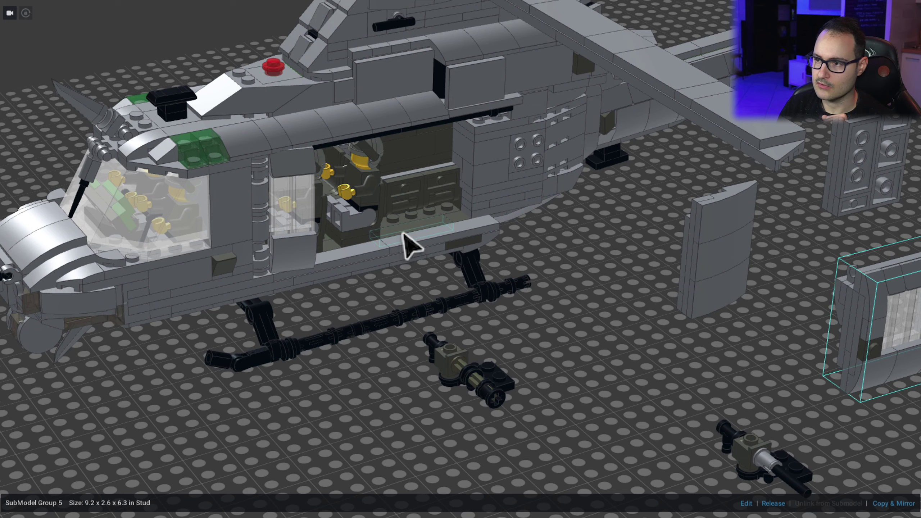
left_click_drag(414, 242, 609, 391)
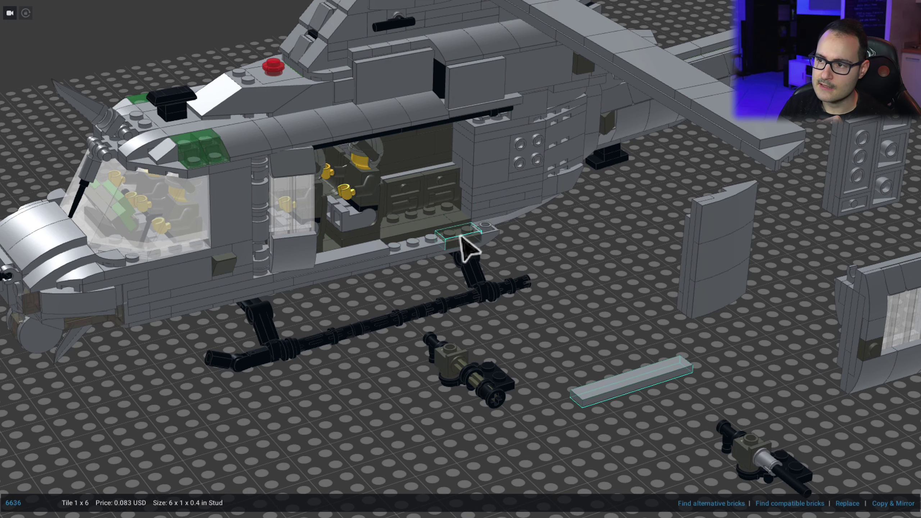
left_click_drag(468, 251, 381, 447)
Step: Mount the multi-barrel gun with its bracket on the rear end of the open cabin doorway's sill
left_click(506, 388)
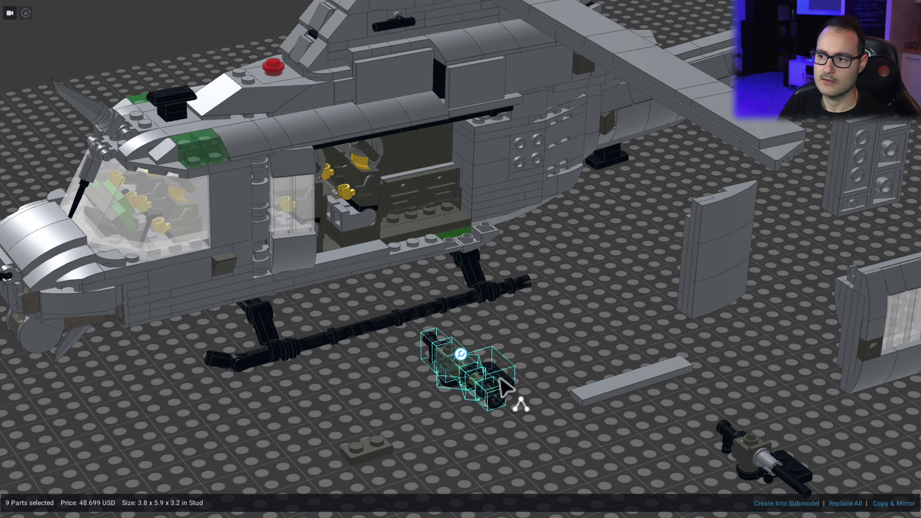
left_click_drag(506, 388, 448, 236)
scroll(533, 327, "up", 3)
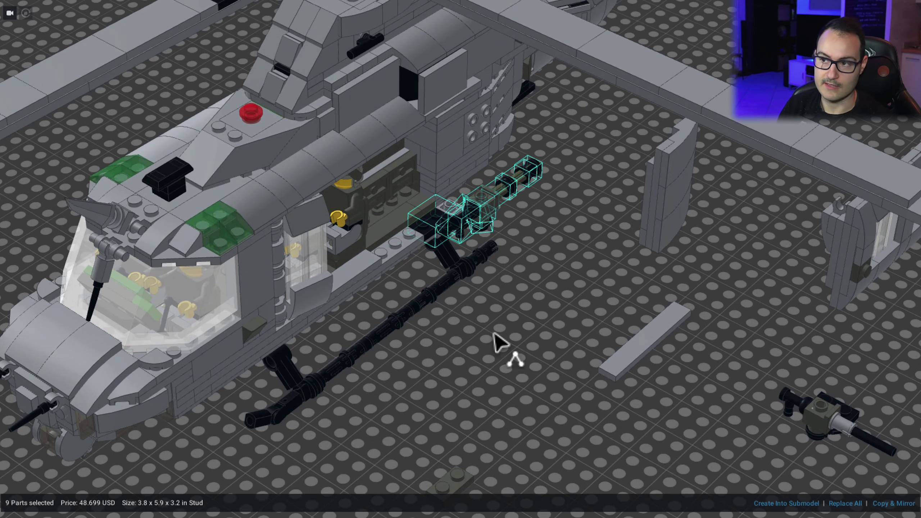
left_click(500, 345)
Step: Refit the 1 x 6 tile on the cabin sill and the windowed sliding door behind the mounted gun
left_click_drag(668, 345, 440, 221)
left_click(544, 305)
scroll(545, 304, "down", 3)
scroll(580, 294, "up", 3)
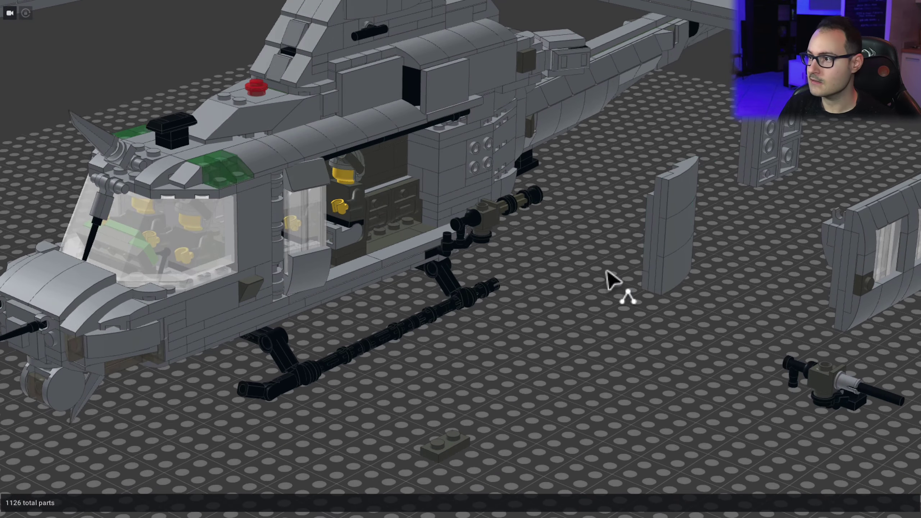
left_click(890, 247)
left_click_drag(891, 247, 473, 154)
Step: Swivel the mounted door gun horizontally around its bracket's pivot beside the cabin doorway
scroll(499, 138, "up", 2)
scroll(499, 137, "down", 3)
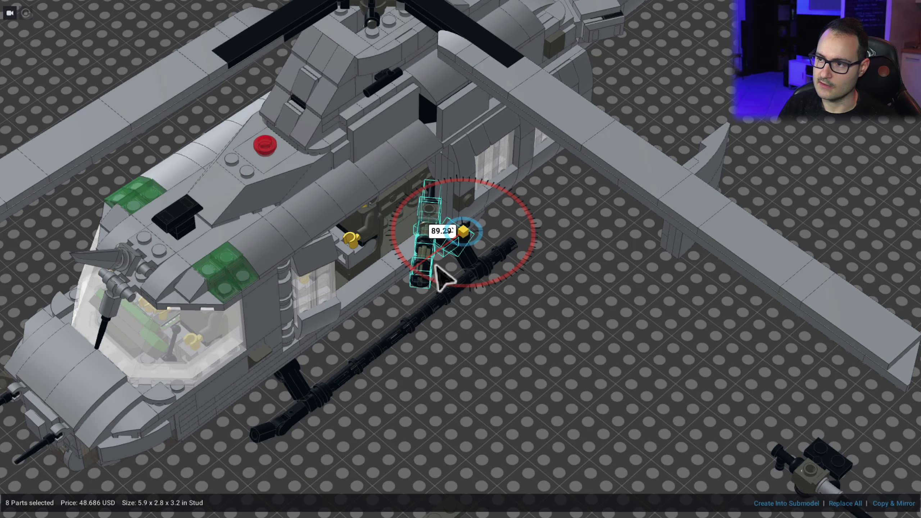
left_click(616, 344)
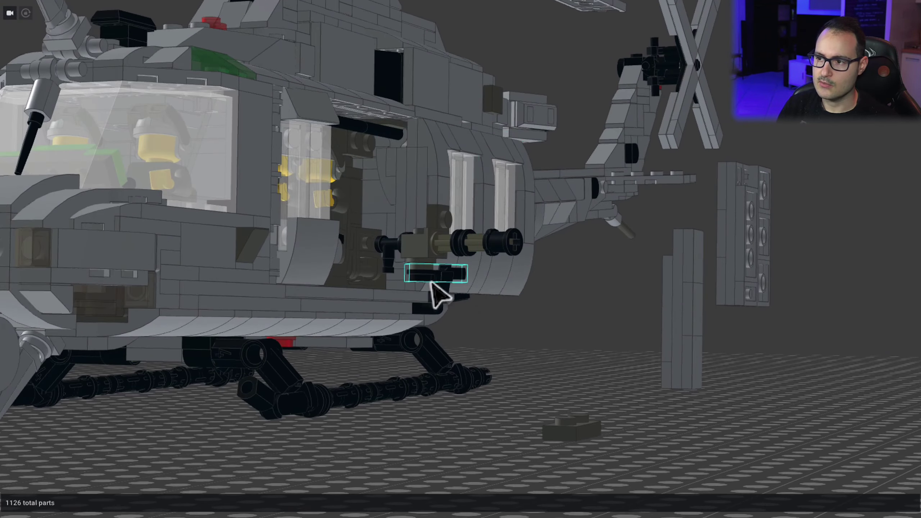
Step: Select the upper gun parts connected to the Bar 1L with 1 x 1 Round Plate and tilt the barrels downward
left_click(423, 279)
left_click_drag(427, 287, 431, 267)
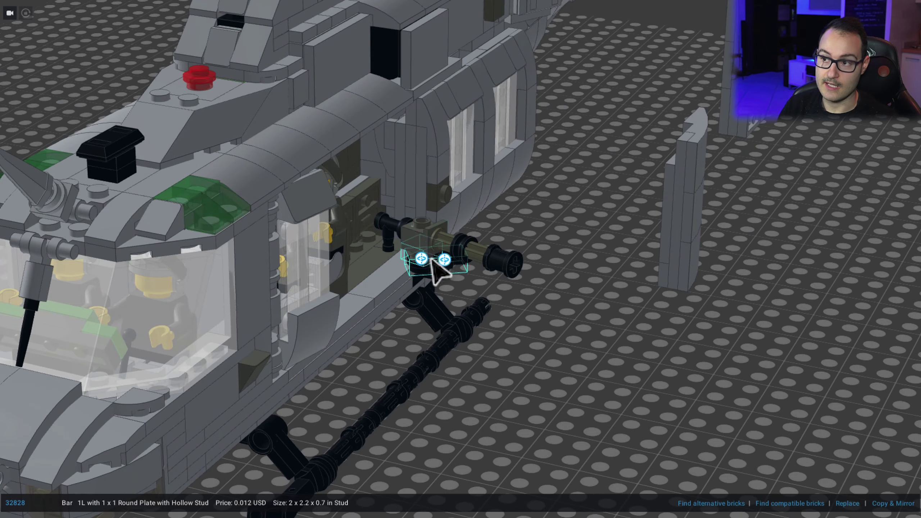
double_click(430, 269)
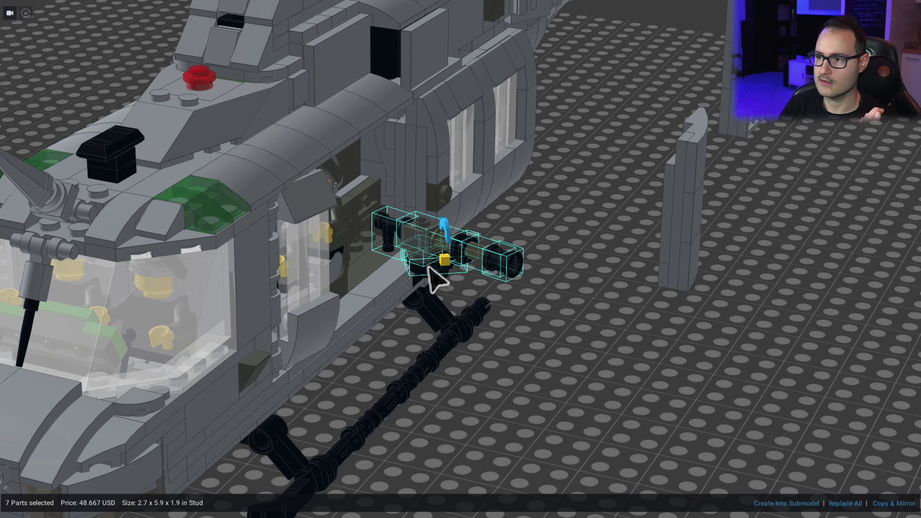
mouse_move(453, 245)
left_mouse_down()
mouse_move(470, 256)
mouse_move(439, 215)
mouse_move(466, 239)
left_mouse_up()
left_click_drag(566, 260, 648, 289)
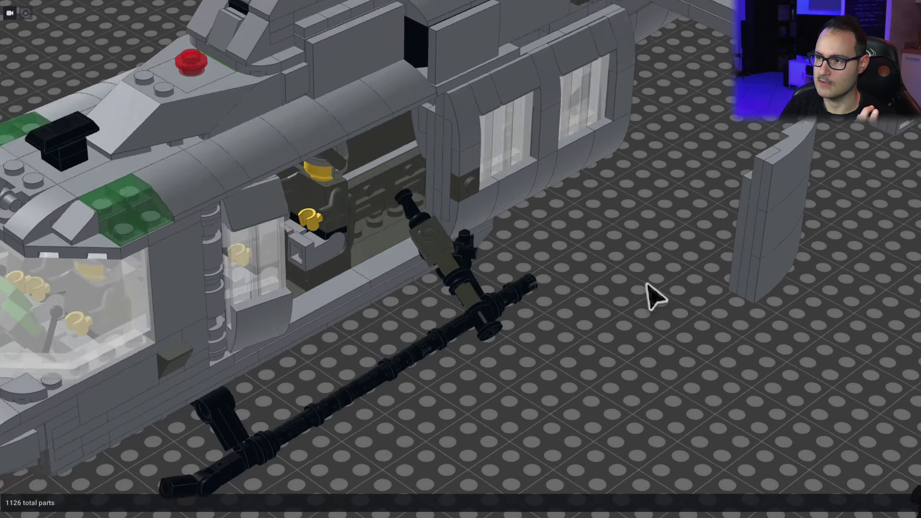
scroll(469, 238, "up", 3)
left_click(472, 231)
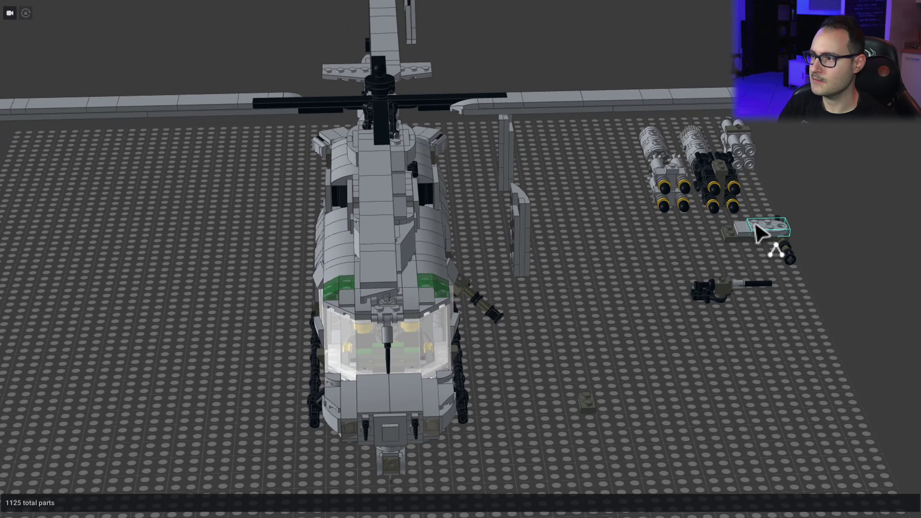
Step: Move the rounded wing plate with its attached gun across to the helicopter's other side, its olive end facing the fuselage
left_click(759, 233)
left_click_drag(765, 243, 495, 333)
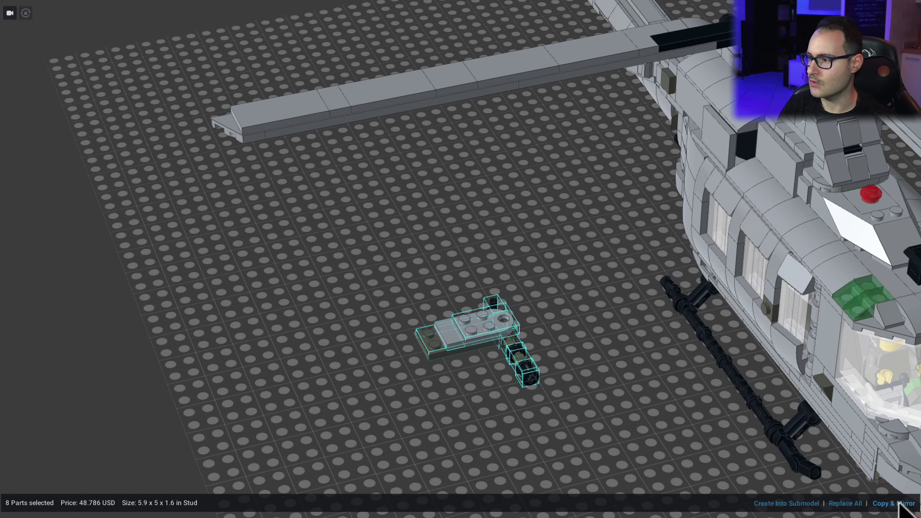
left_click_drag(551, 366, 558, 305)
scroll(454, 363, "up", 5)
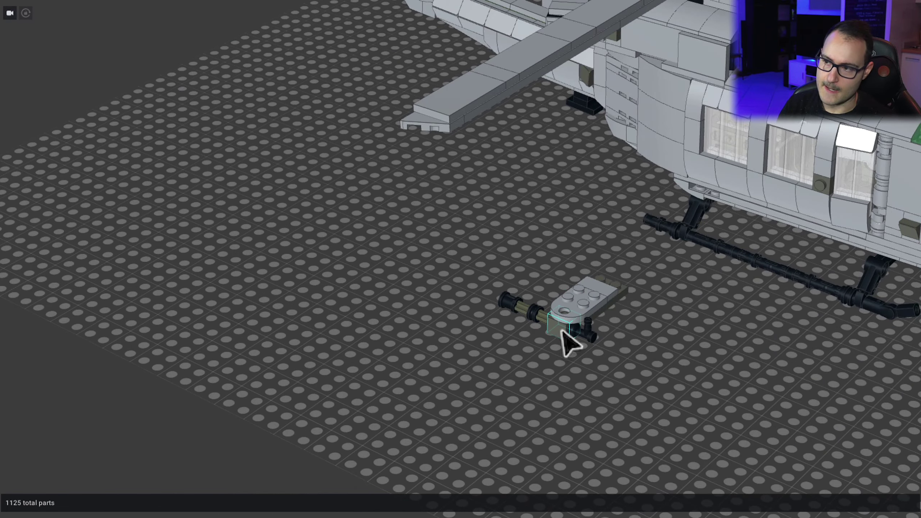
left_click_drag(597, 325, 587, 313)
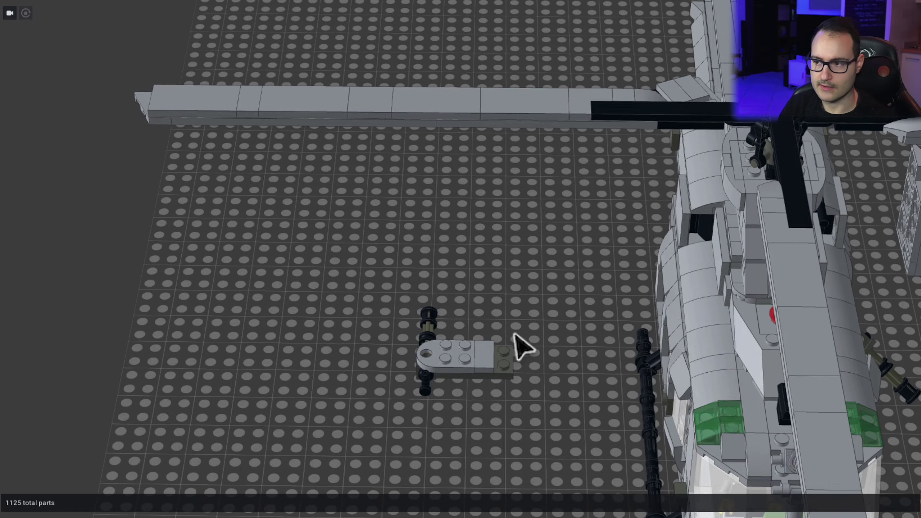
Step: Separate the rounded wing plate from its gun and turn the gun so its barrel faces the helicopter's nose
left_click(483, 366)
left_click_drag(493, 352, 500, 332)
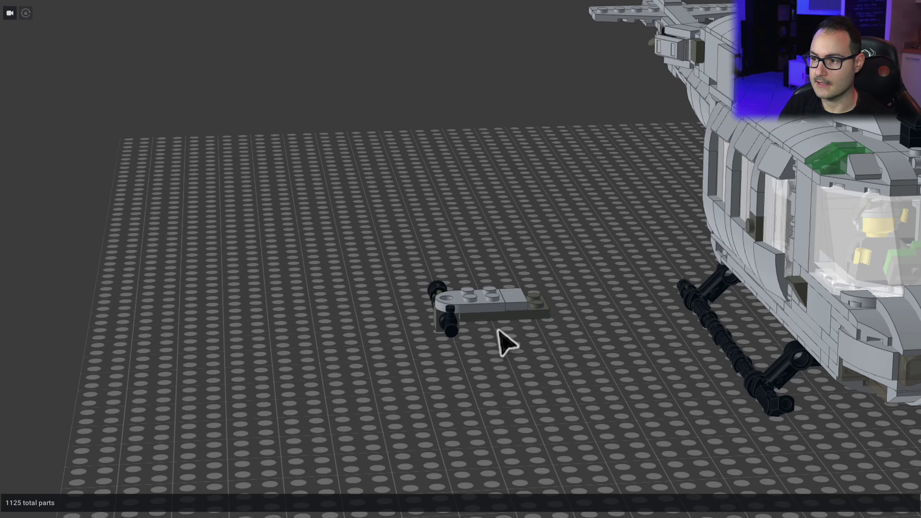
left_click_drag(559, 275, 500, 340)
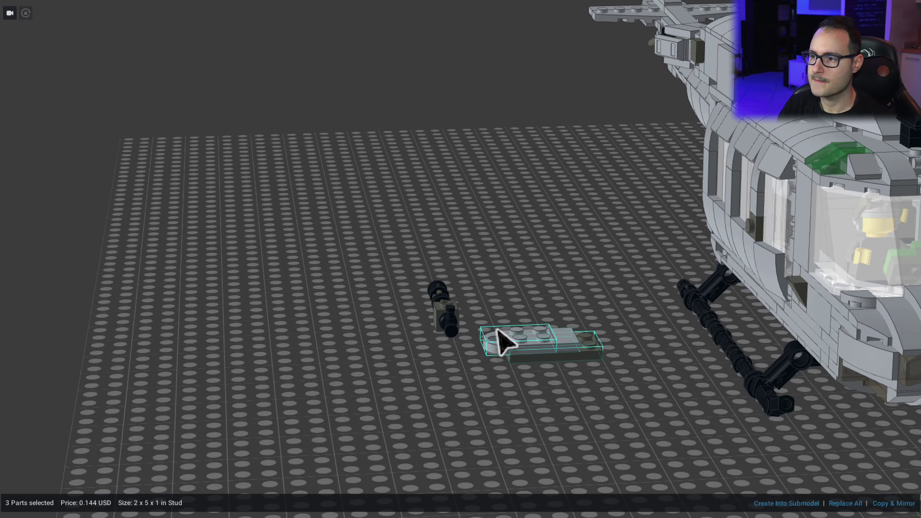
left_click_drag(396, 251, 463, 396)
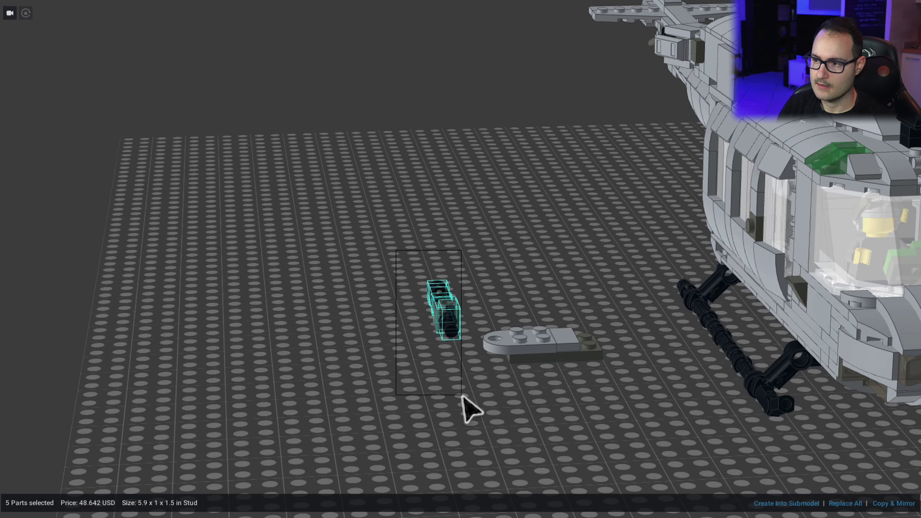
scroll(463, 397, "up", 5)
Step: Select the rejoined wing plate and gun together and attach them to the lower fuselage side beside the cabin windows, above the skid
left_click_drag(360, 278, 526, 458)
left_click_drag(528, 370, 631, 231)
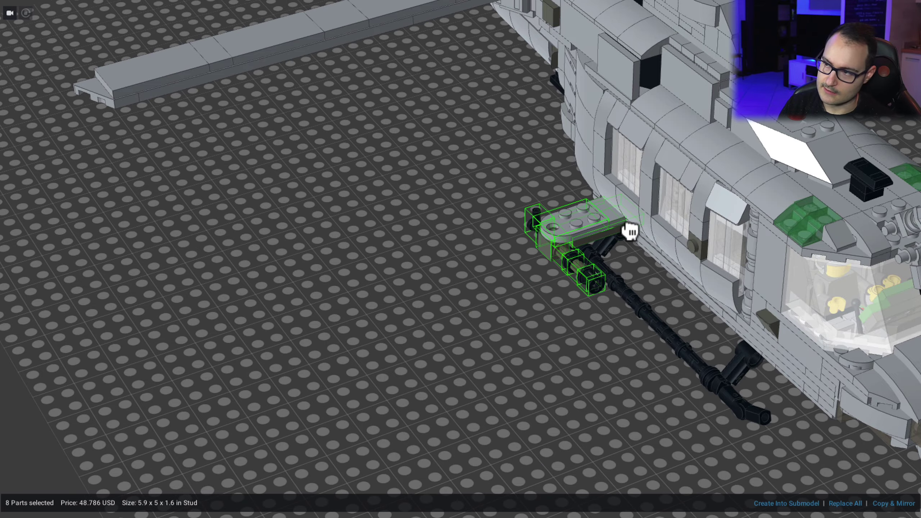
left_click(531, 438)
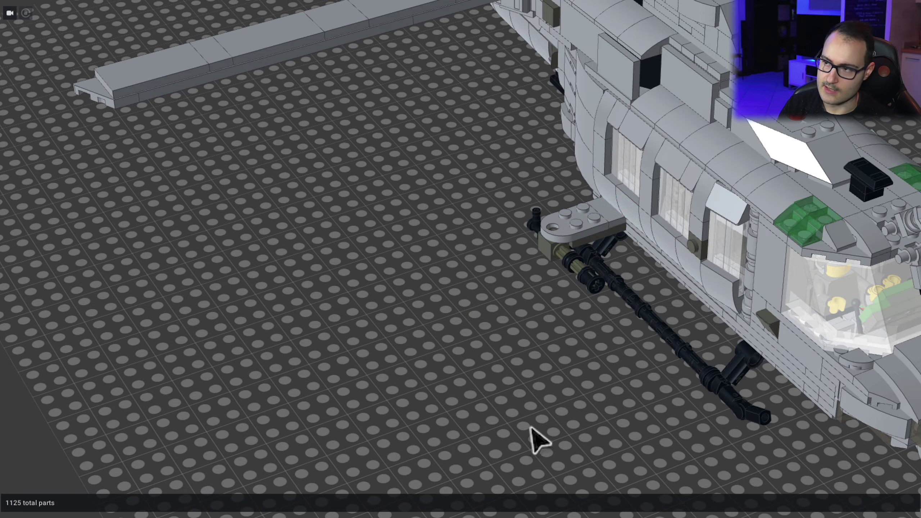
scroll(513, 416, "down", 5)
scroll(527, 420, "up", 5)
scroll(524, 418, "down", 5)
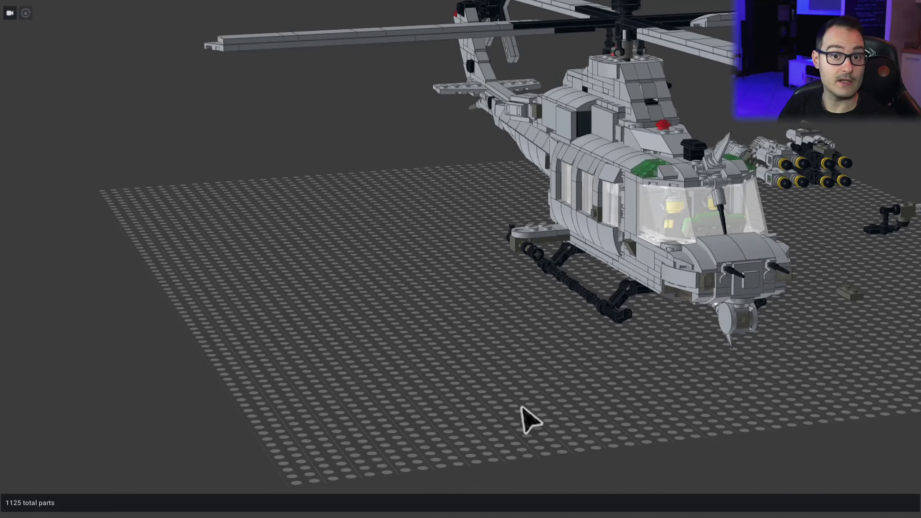
scroll(559, 365, "up", 5)
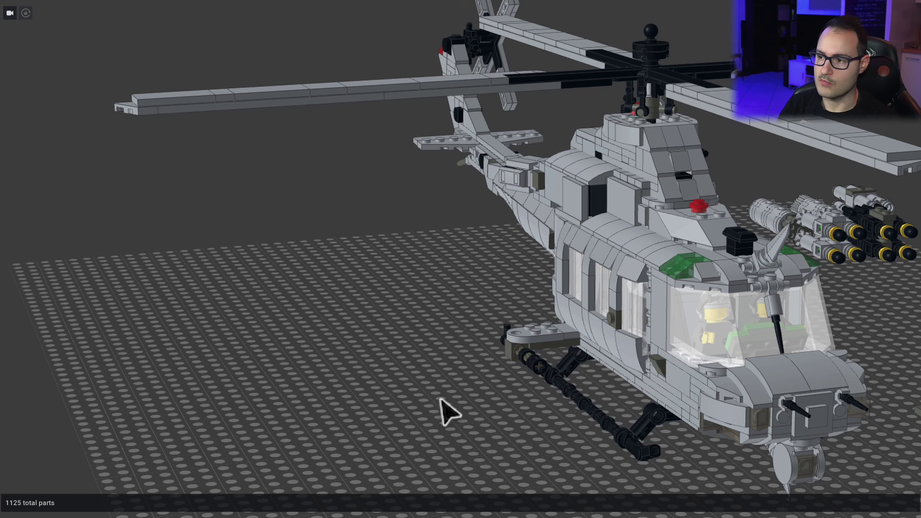
Step: Delete the gun from the wing plate and mount the light grey four-missile cluster beneath the plate's rounded end
left_click_drag(442, 407, 432, 397)
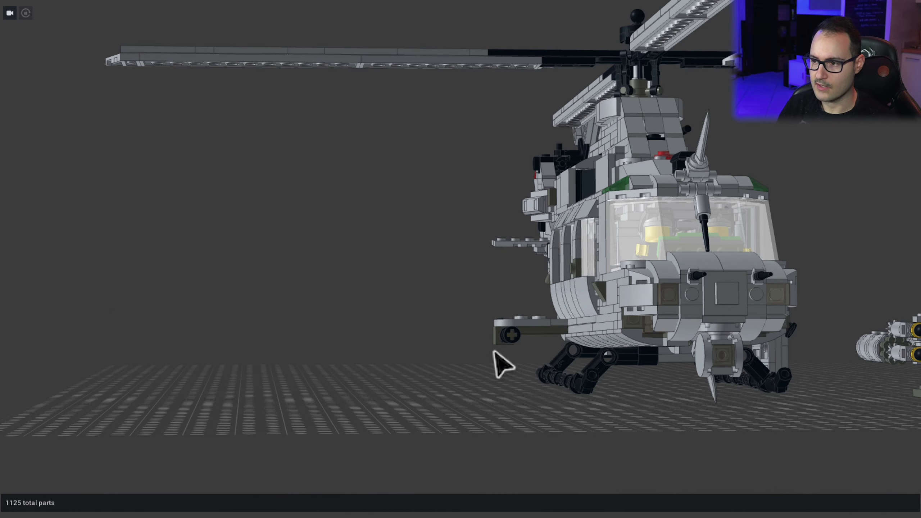
left_click(499, 343)
key("Delete")
scroll(510, 359, "down", 2)
left_click_drag(511, 359, 549, 380)
left_click(608, 289)
left_click_drag(608, 290, 349, 367)
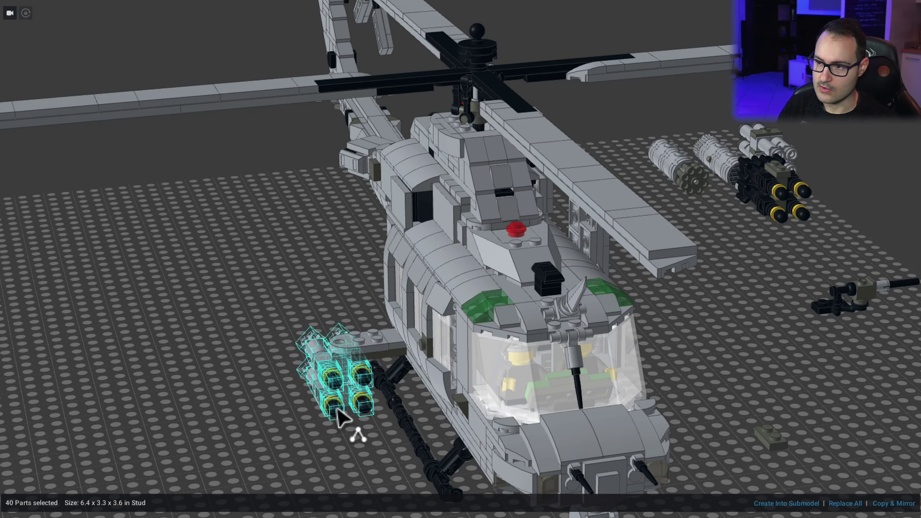
Step: Return the light grey missile cluster to the loose weapons and place a grey 1 x 1 plate on top of the black missile cluster
left_click_drag(350, 426, 673, 304)
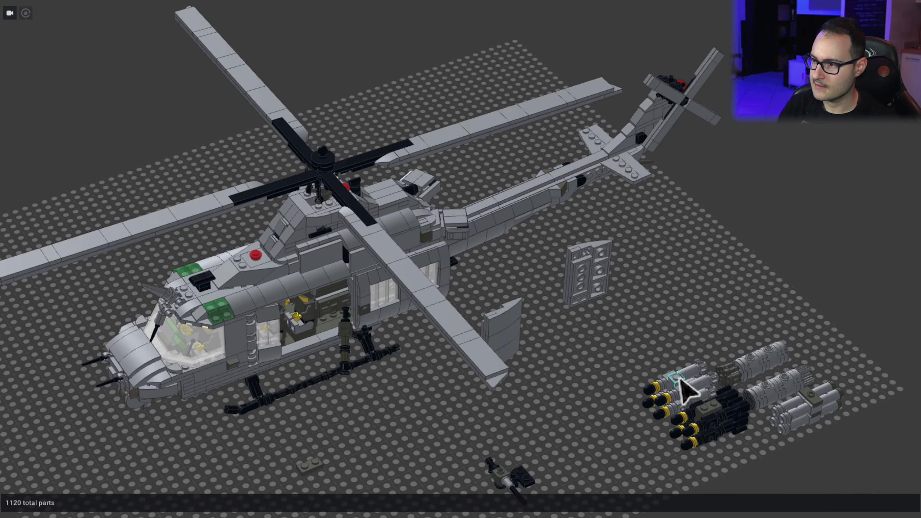
left_click_drag(681, 381, 341, 451)
left_click(708, 412)
left_click_drag(294, 426, 284, 402)
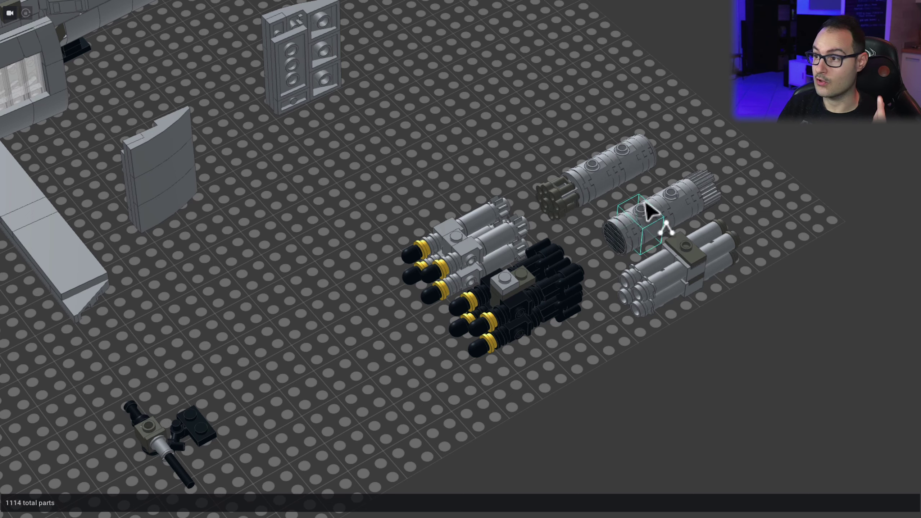
left_click_drag(650, 206, 684, 229)
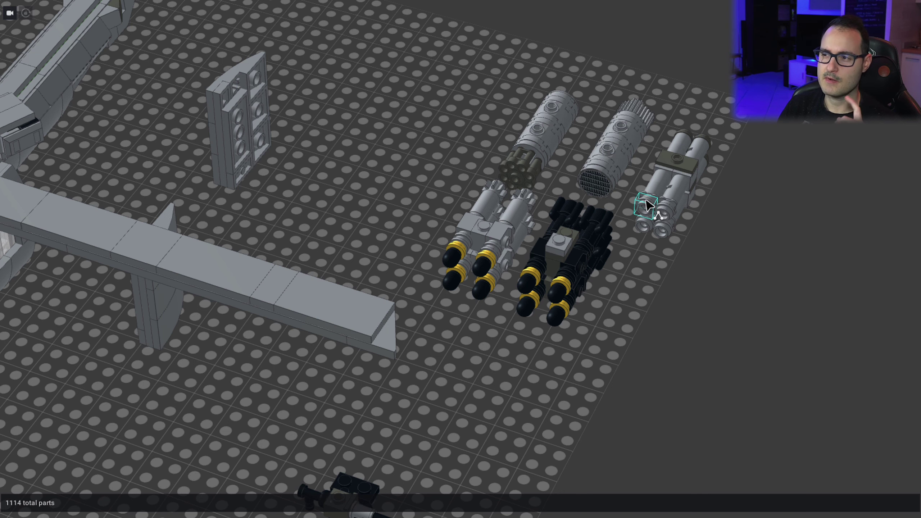
left_click_drag(555, 175, 585, 135)
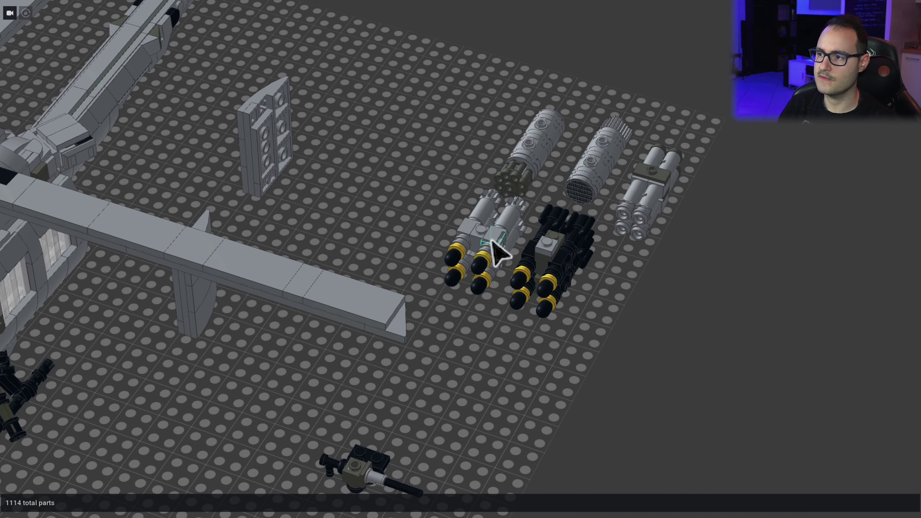
Step: Move the Plate 1 x 1 from the black missile cluster onto the four-tube launcher, and bring the whole launcher over to the helicopter
left_click_drag(548, 241, 654, 181)
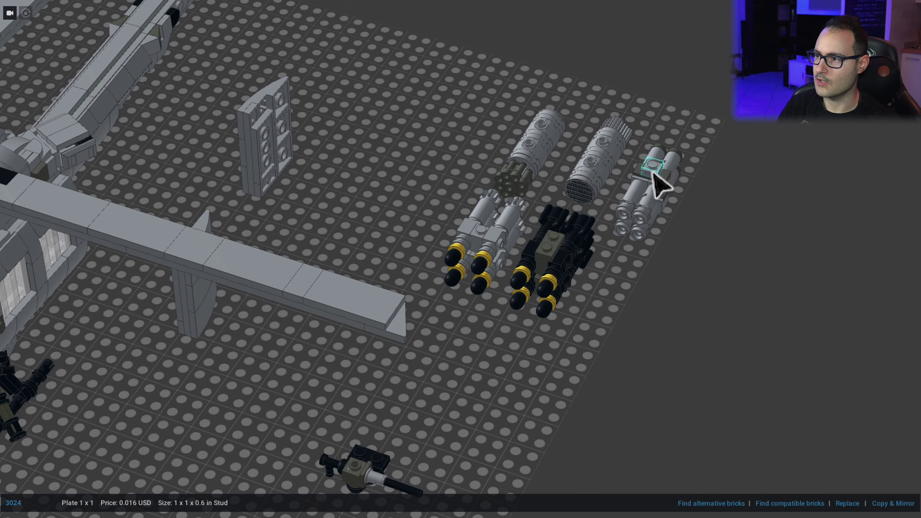
double_click(668, 191)
left_click(667, 192)
double_click(662, 185)
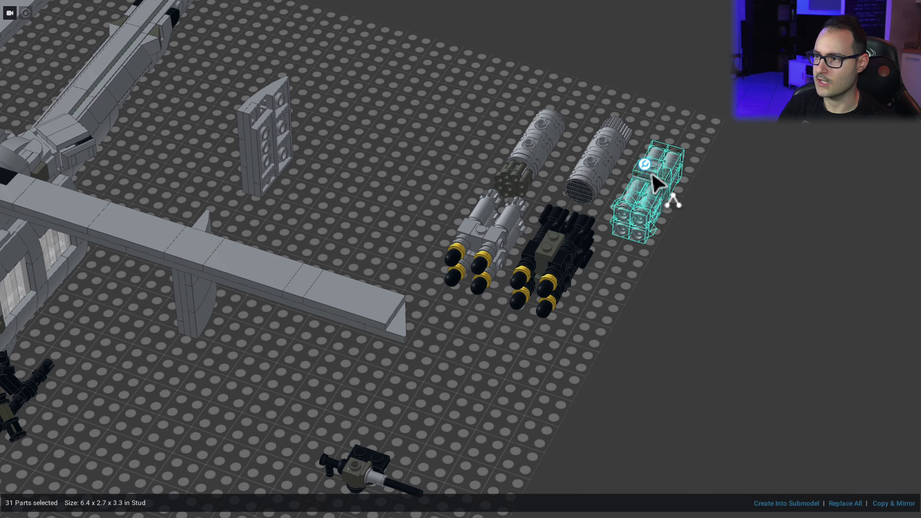
left_click_drag(662, 185, 327, 297)
left_click_drag(244, 288, 609, 409)
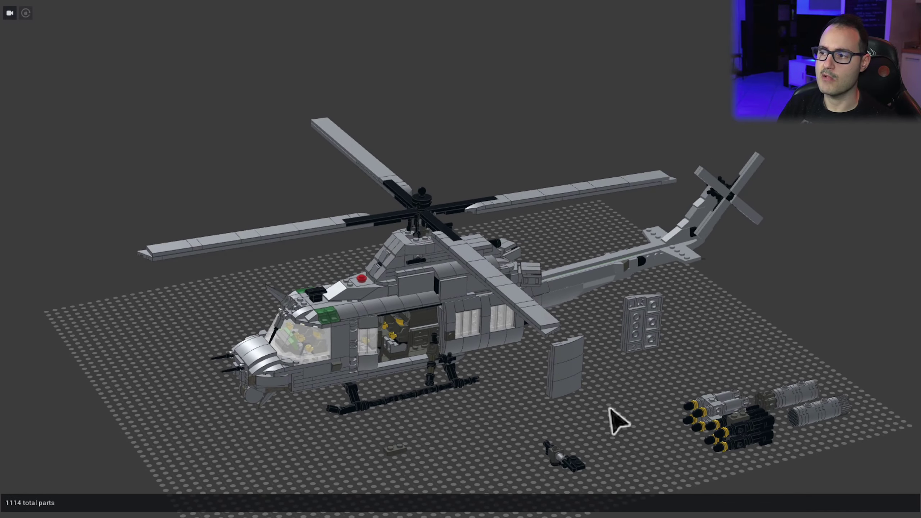